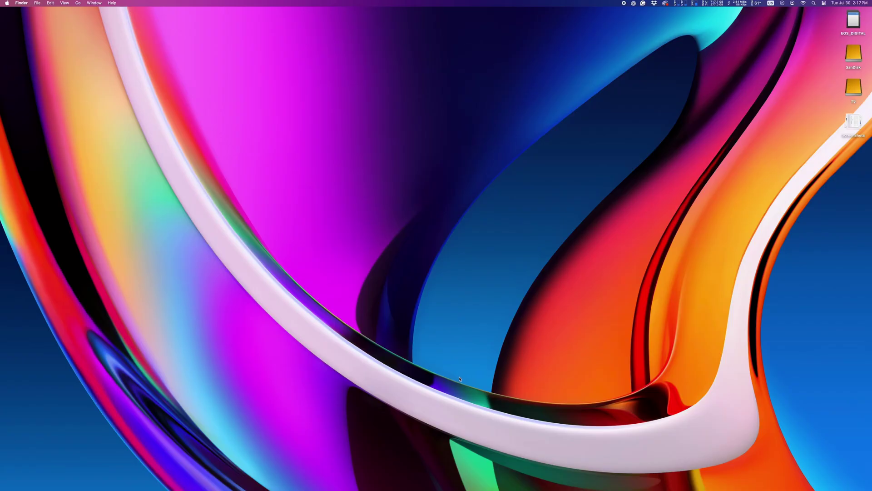
- Open System Settings to General › Storage to view the 717.23 GB of 994.66 GB usage
{"action": "left_click", "coordinate": [634, 473]}
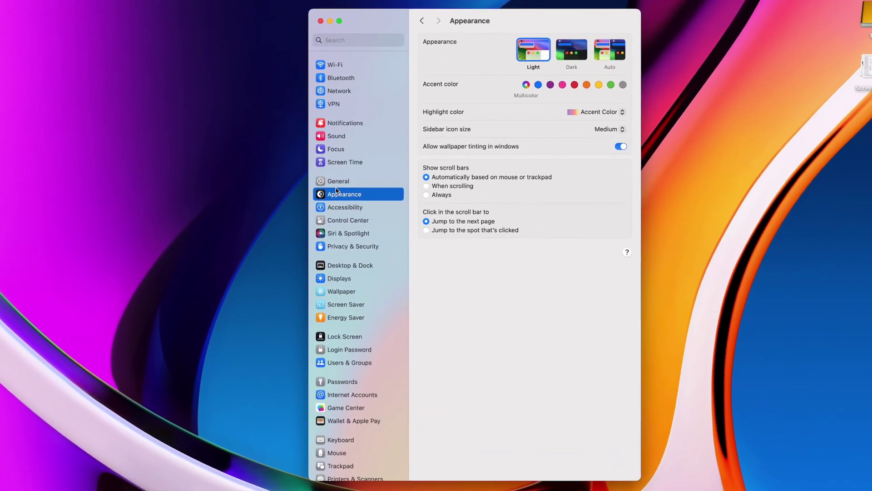
{"action": "left_click", "coordinate": [335, 182]}
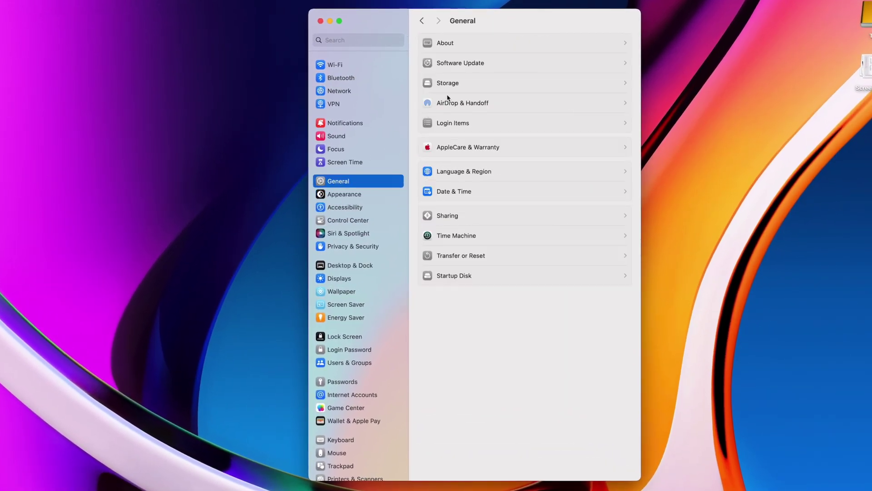
{"action": "left_click", "coordinate": [459, 87]}
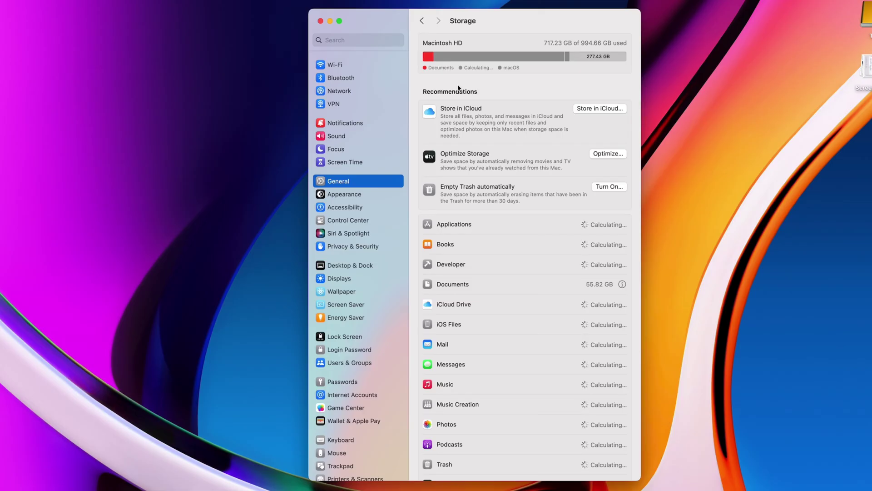
{"action": "mouse_move", "coordinate": [517, 59]}
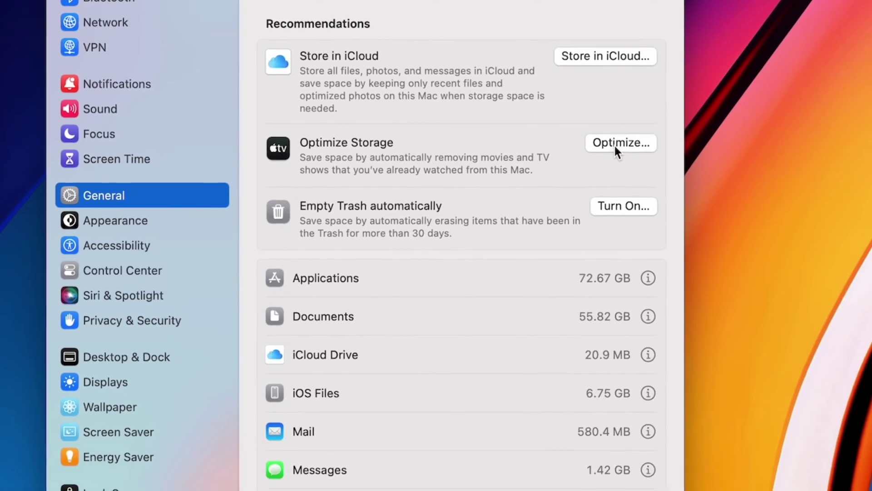
- Enable Optimize Storage, confirming automatic removal of watched movies and TV shows, then review categories
{"action": "left_click", "coordinate": [684, 173]}
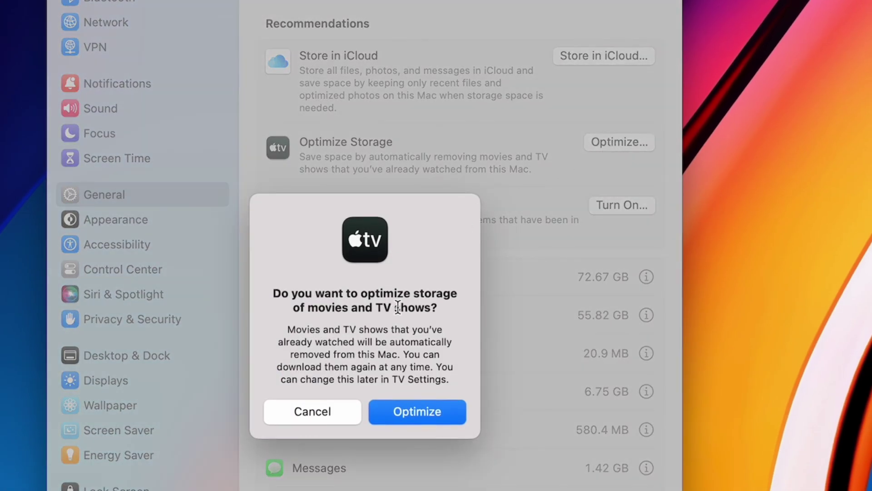
{"action": "left_click", "coordinate": [407, 414]}
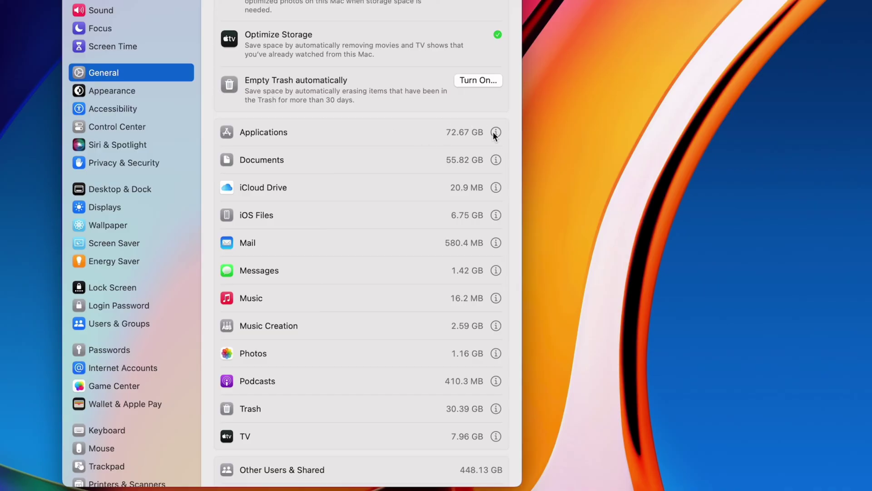
{"action": "scroll", "coordinate": [497, 134], "scroll_direction": "down", "scroll_amount": 3}
{"action": "scroll", "coordinate": [496, 136], "scroll_direction": "up", "scroll_amount": 3}
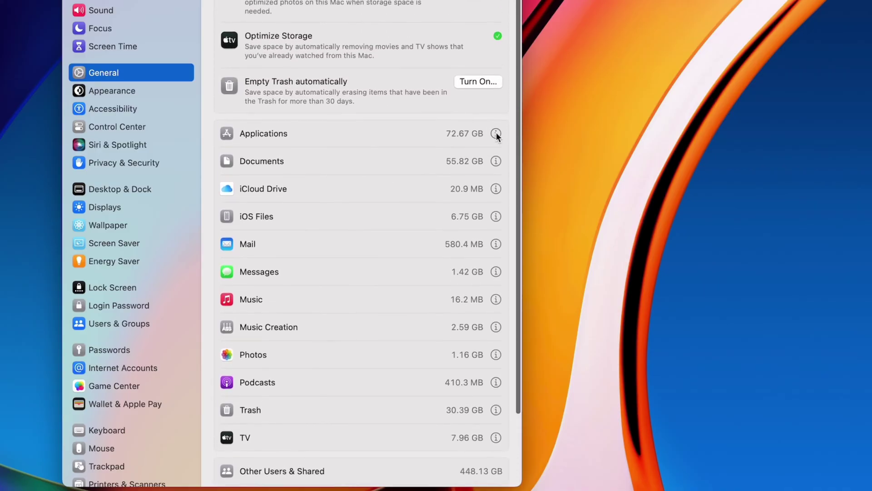
- Review apps by size, cancel deleting Adobe After Effects 2024, and show Applications in Finder
{"action": "left_click", "coordinate": [496, 133]}
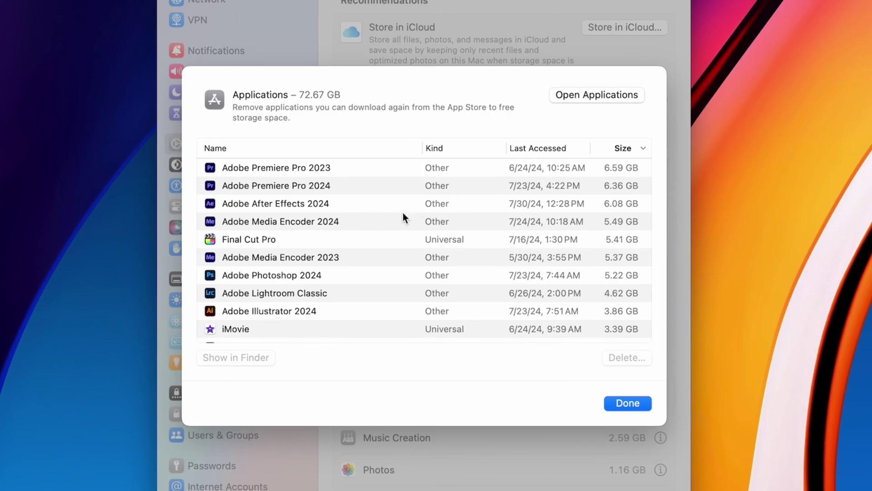
{"action": "scroll", "coordinate": [391, 182], "scroll_direction": "down", "scroll_amount": 10}
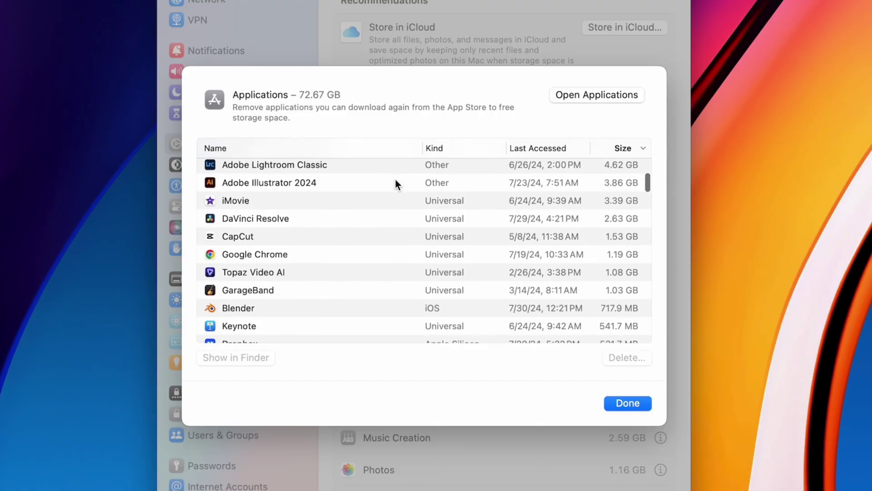
{"action": "scroll", "coordinate": [395, 179], "scroll_direction": "up", "scroll_amount": 10}
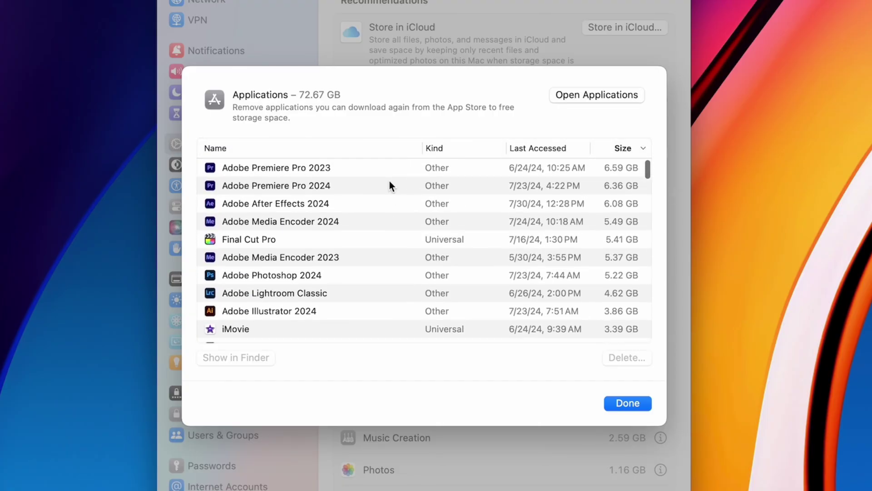
{"action": "left_click", "coordinate": [358, 204]}
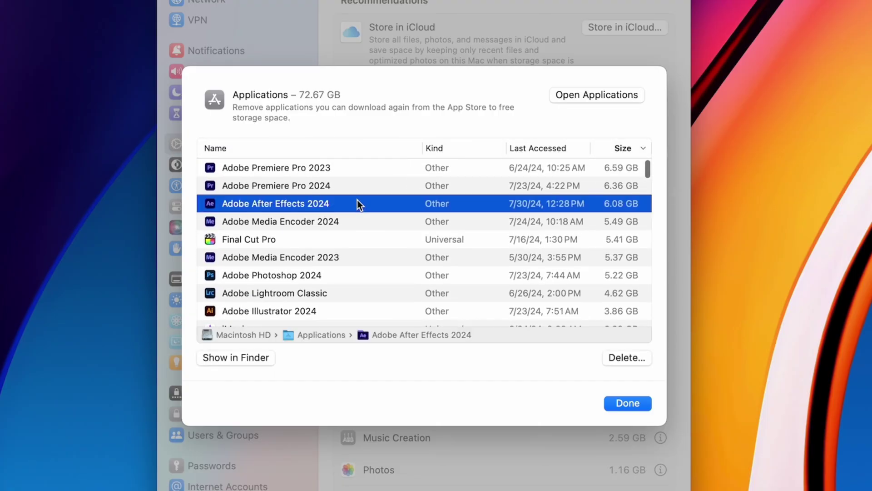
{"action": "left_click", "coordinate": [616, 354]}
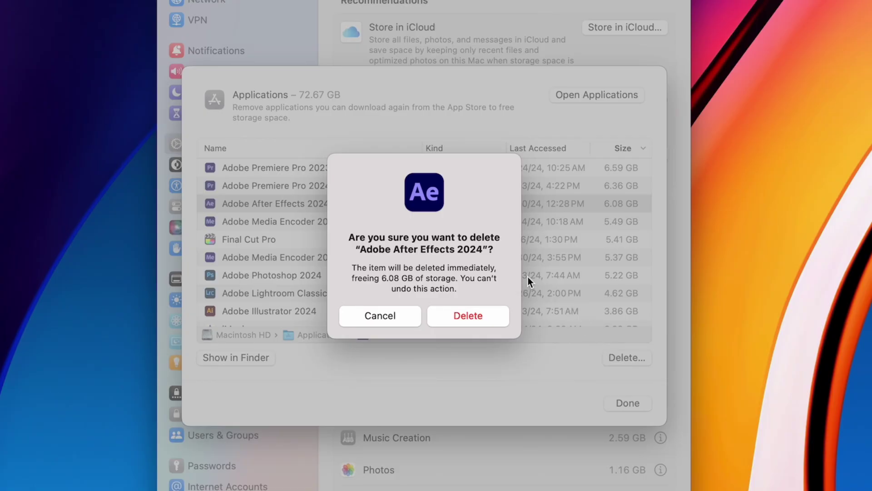
{"action": "left_click", "coordinate": [383, 315]}
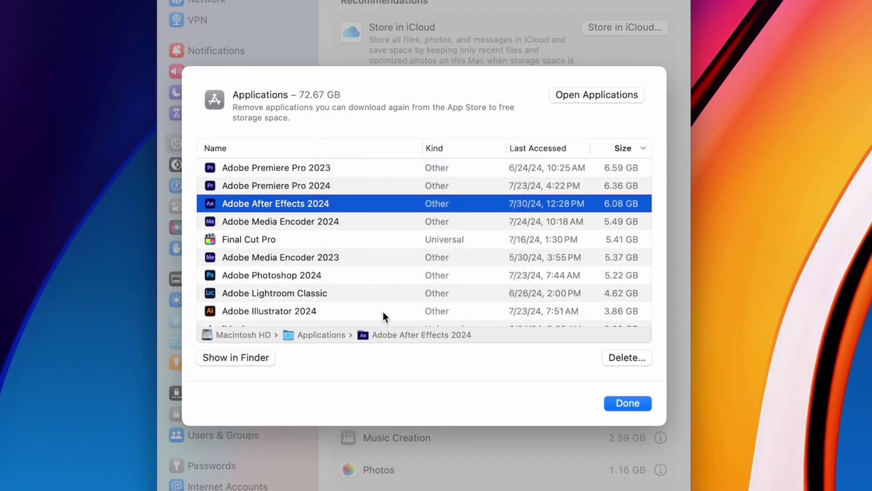
{"action": "left_click", "coordinate": [560, 94]}
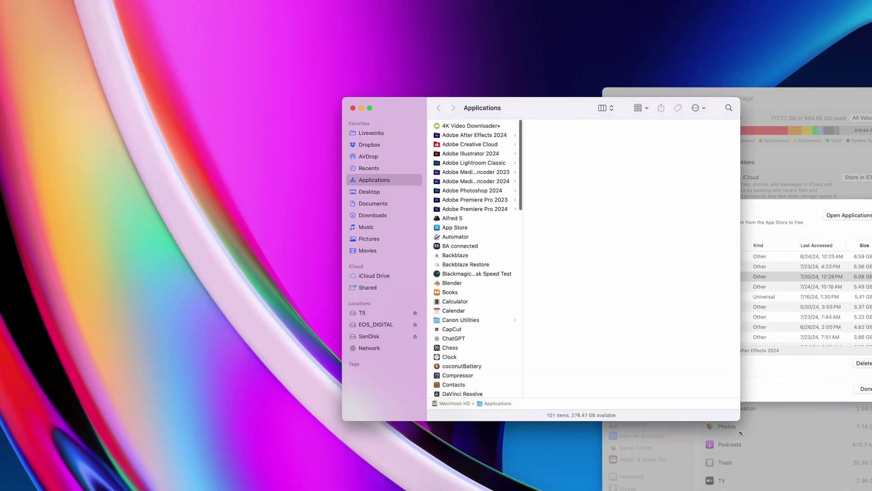
- Enlarge the Applications window and inspect Media Encoder 2023, Blender, Books, Calculator and Calendar
{"action": "left_click_drag", "start_coordinate": [540, 105], "coordinate": [312, 101]}
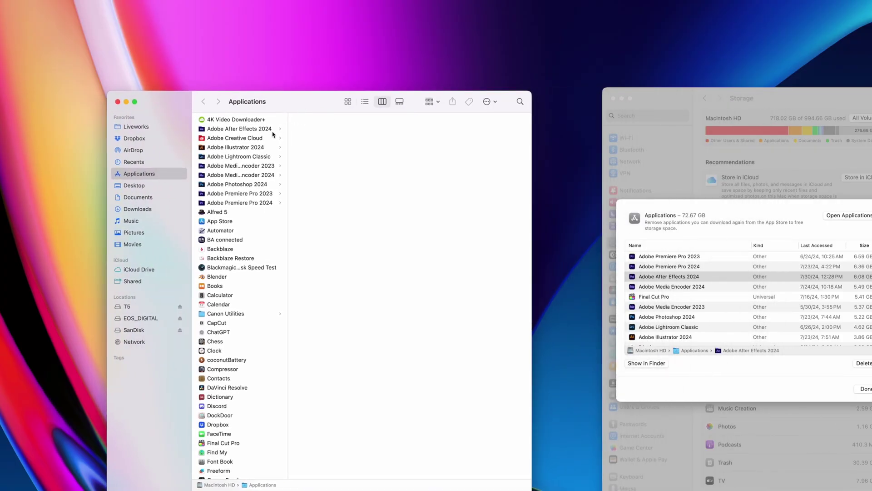
{"action": "left_click", "coordinate": [254, 166]}
{"action": "left_click", "coordinate": [315, 138]}
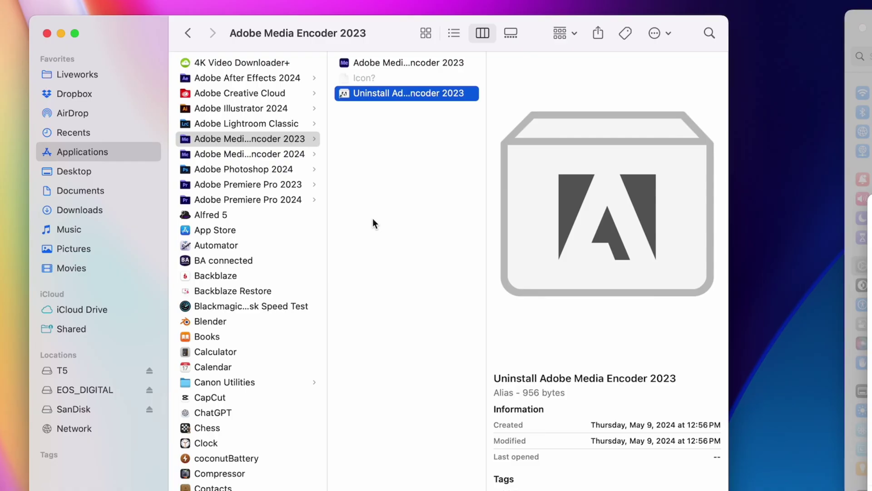
{"action": "left_click", "coordinate": [222, 322]}
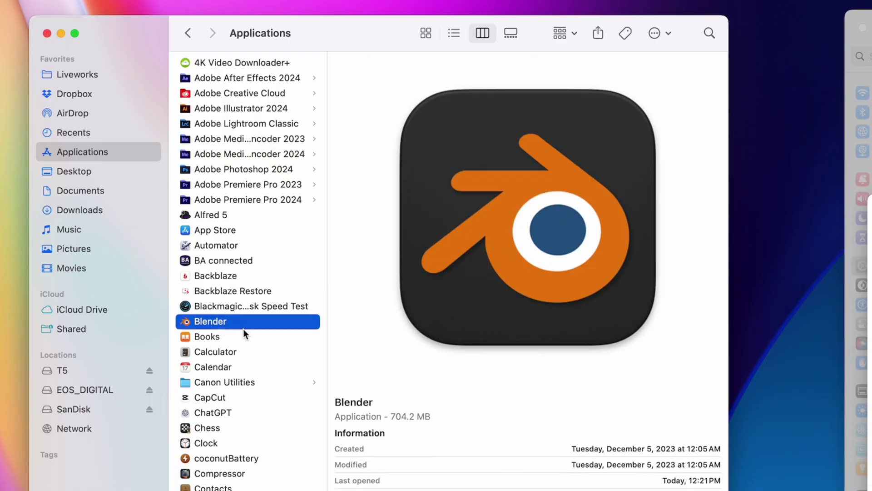
{"action": "left_click", "coordinate": [244, 335]}
{"action": "left_click", "coordinate": [240, 350]}
{"action": "left_click", "coordinate": [241, 364]}
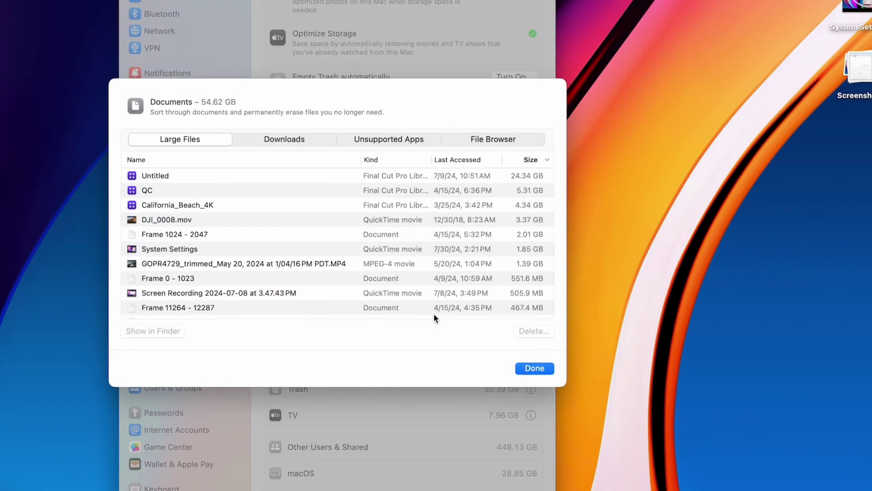
- Permanently delete the 2.01 GB file Frame 1024 - 2047
{"action": "left_click", "coordinate": [206, 235]}
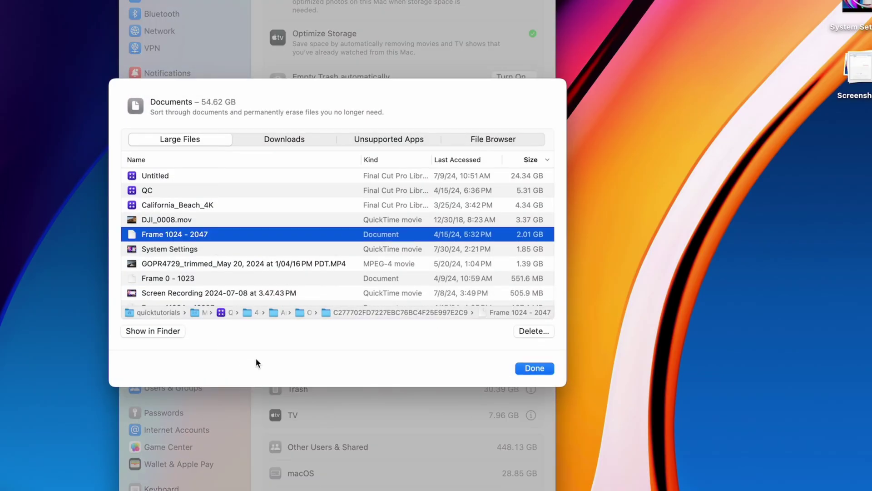
{"action": "left_click", "coordinate": [537, 331]}
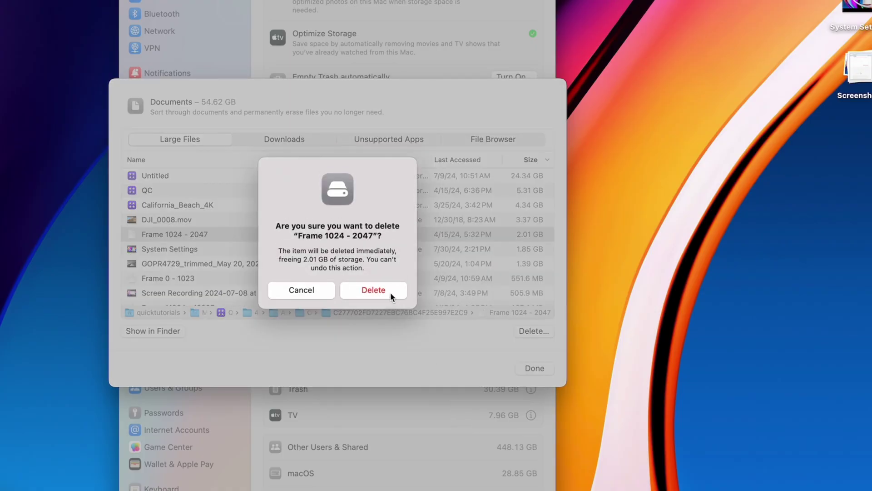
{"action": "left_click", "coordinate": [374, 290]}
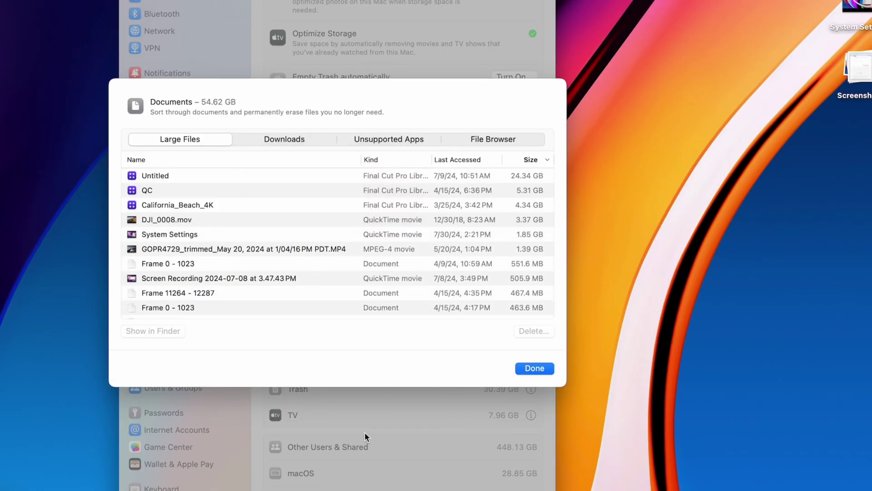
- Quick Look DJI_0008.mov, skipping ahead to 02:33, then list the Downloads files
{"action": "left_click", "coordinate": [177, 206]}
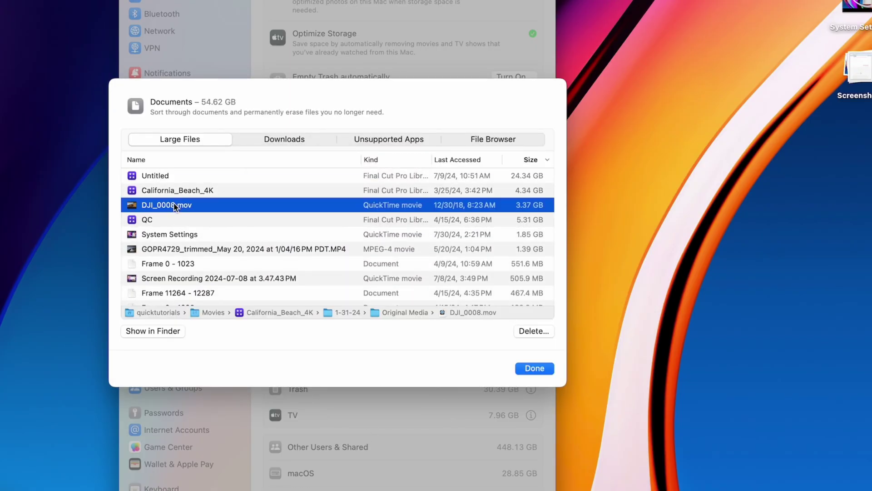
{"action": "key", "text": "space"}
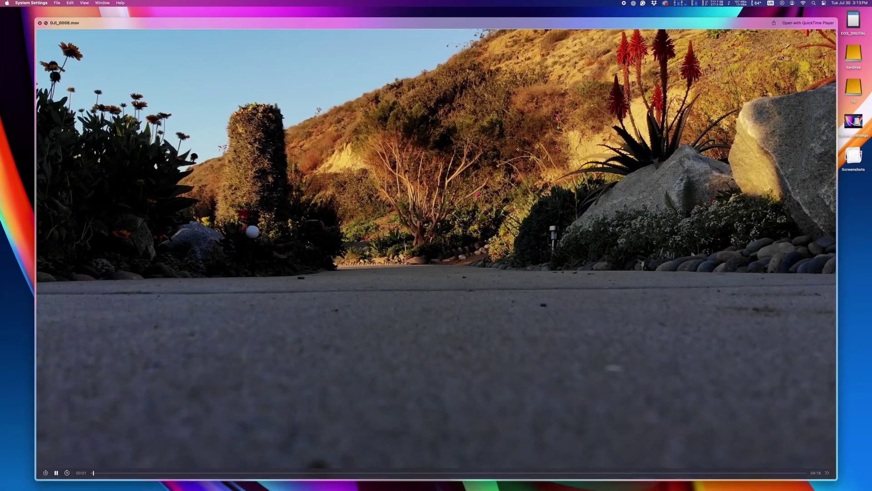
{"action": "left_click", "coordinate": [837, 20]}
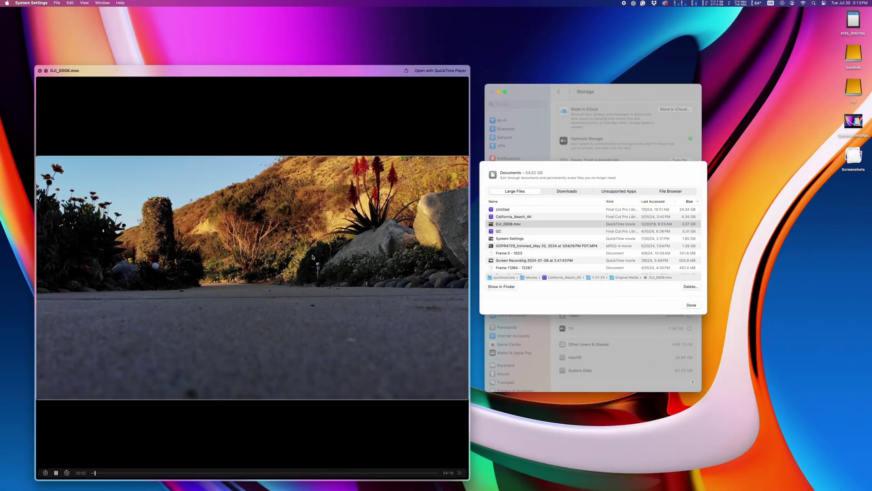
{"action": "left_click_drag", "start_coordinate": [206, 474], "coordinate": [297, 475]}
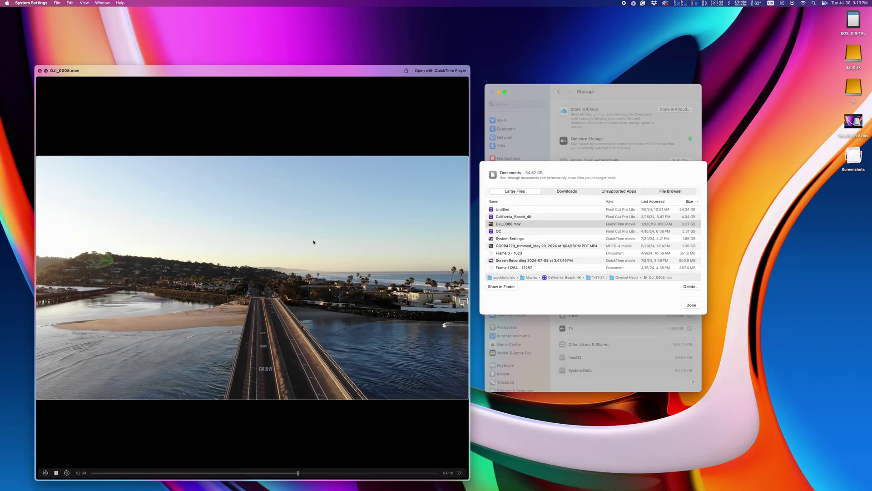
{"action": "key", "text": "space"}
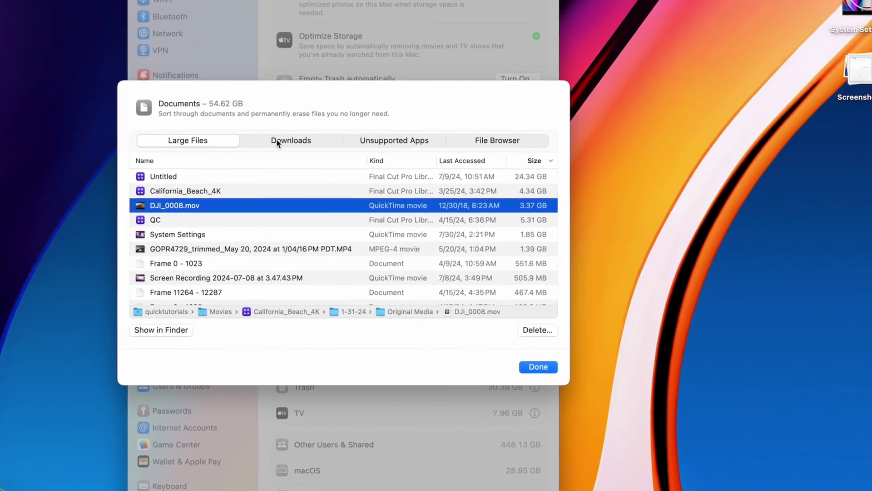
{"action": "left_click", "coordinate": [549, 188]}
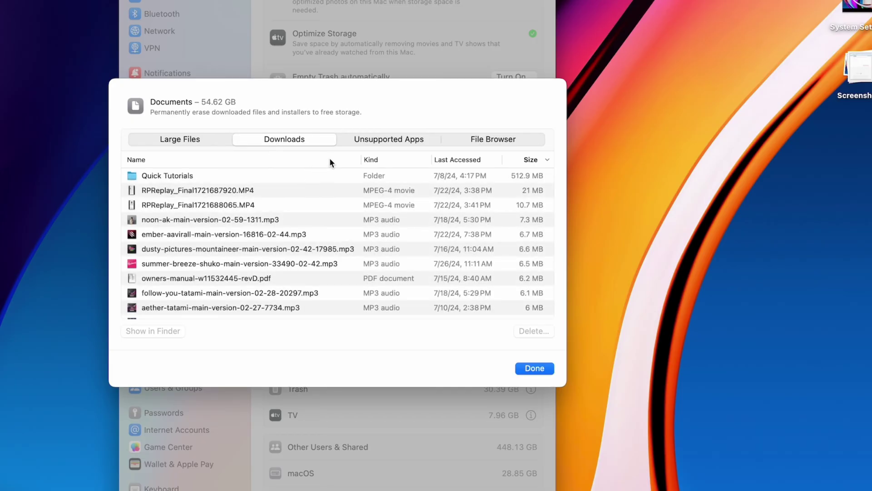
- Browse unsupported apps and home folders by size, inspecting Movies (51.53 GB) and TV (7.96 GB), then close the browser
{"action": "left_click", "coordinate": [373, 139]}
{"action": "left_click", "coordinate": [490, 137]}
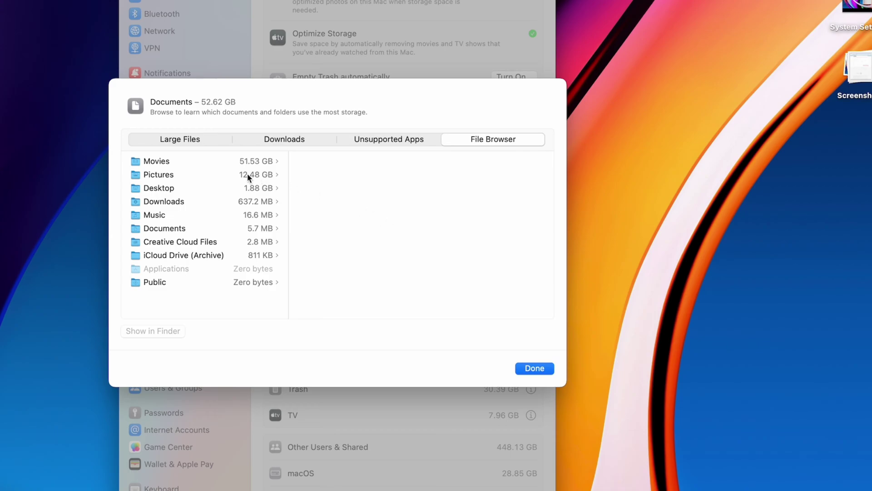
{"action": "left_click", "coordinate": [195, 163]}
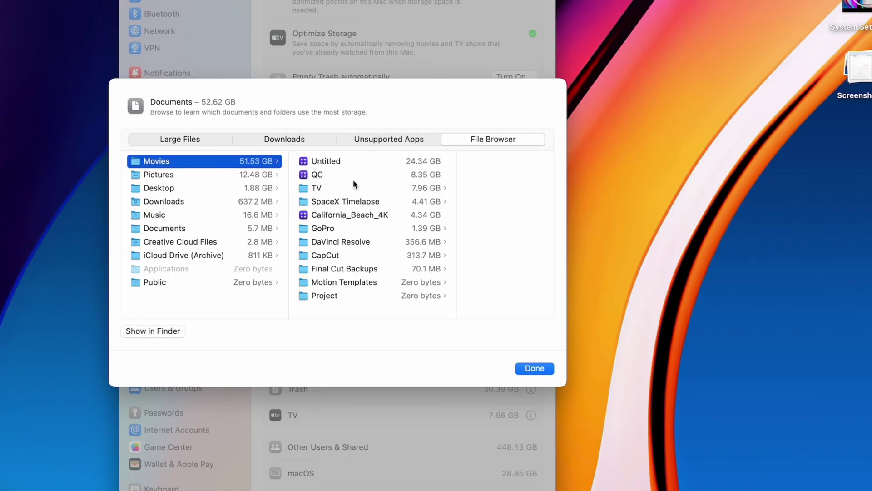
{"action": "left_click", "coordinate": [362, 188]}
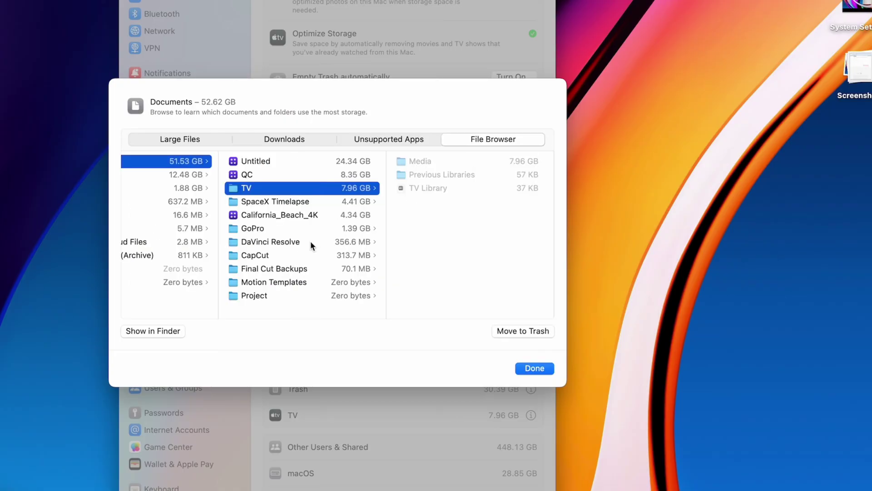
{"action": "scroll", "coordinate": [327, 203], "scroll_direction": "left", "scroll_amount": 3}
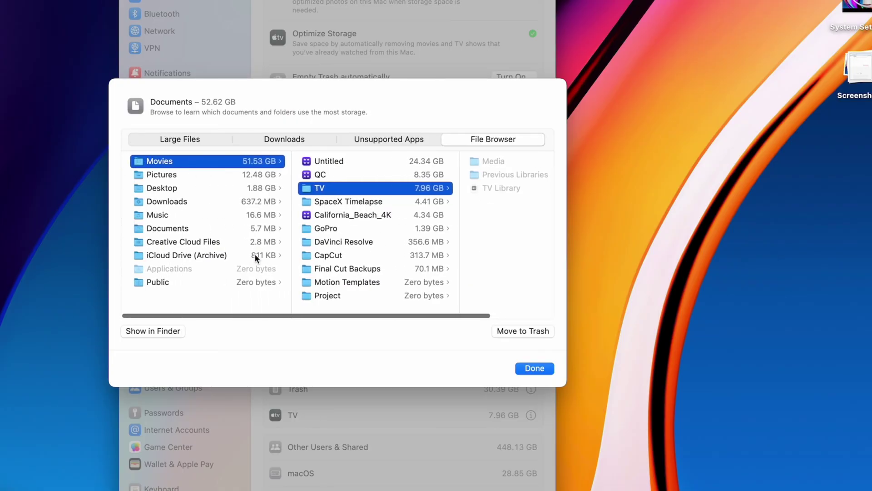
{"action": "left_click", "coordinate": [204, 296]}
{"action": "left_click", "coordinate": [544, 369]}
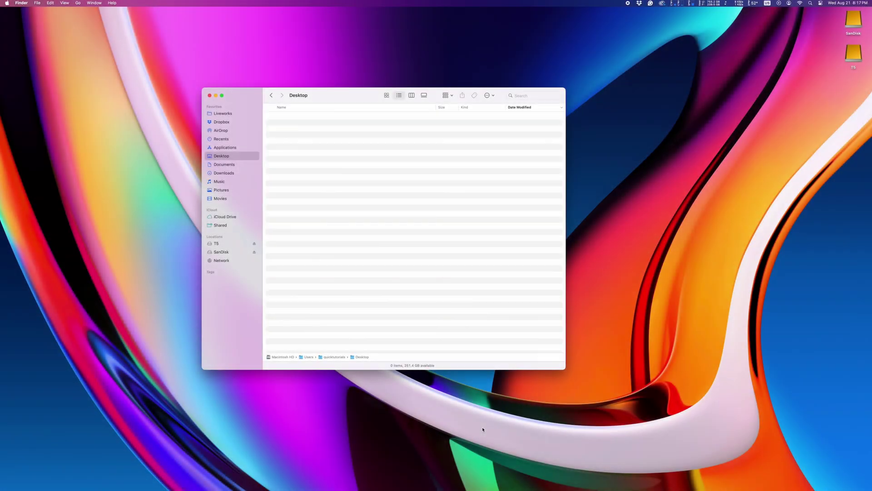
- Step through Documents, Downloads, Music and Pictures in the sidebar, ending on the Movies folder
{"action": "mouse_move", "coordinate": [366, 478]}
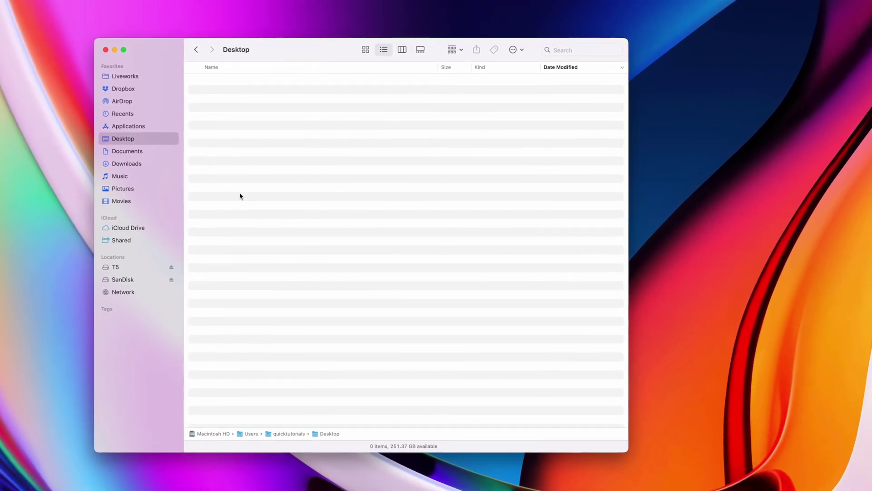
{"action": "left_click", "coordinate": [145, 152]}
{"action": "left_click", "coordinate": [142, 167]}
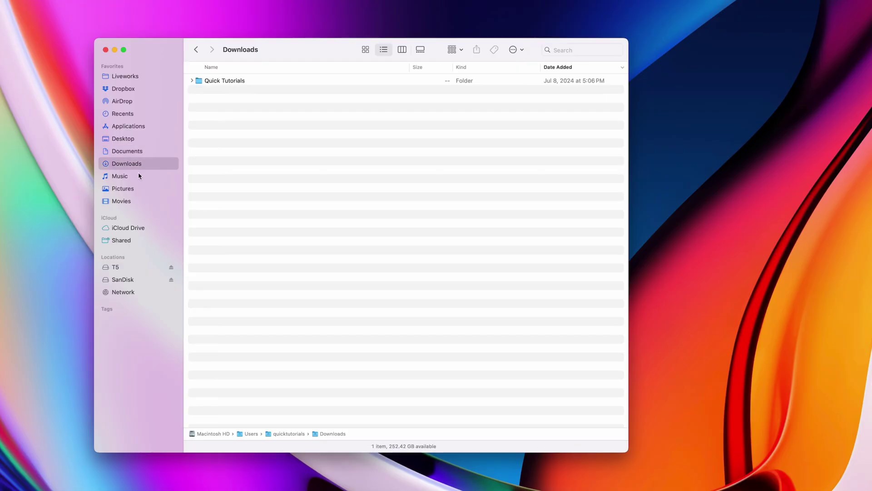
{"action": "left_click", "coordinate": [137, 177]}
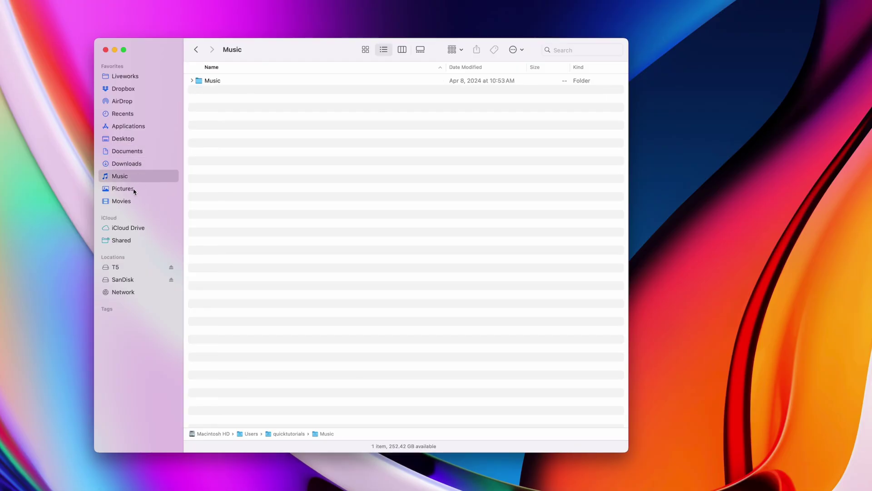
{"action": "left_click", "coordinate": [132, 189]}
{"action": "left_click", "coordinate": [132, 202]}
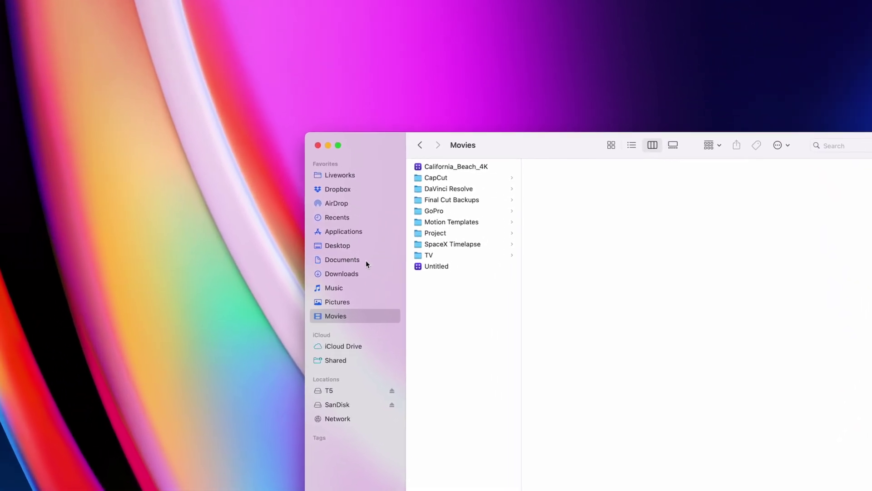
- Re-enable Movies in Finder's sidebar settings and switch the Movies folder to list view
{"action": "left_click", "coordinate": [39, 6]}
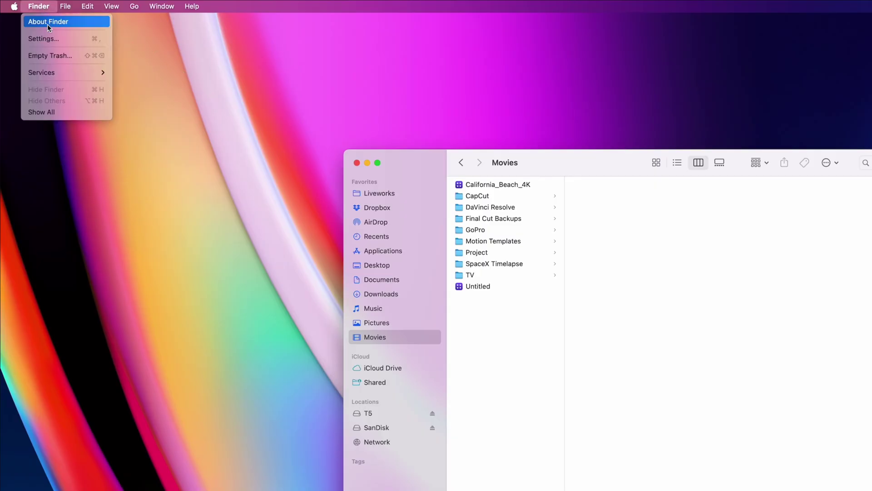
{"action": "left_click", "coordinate": [50, 39]}
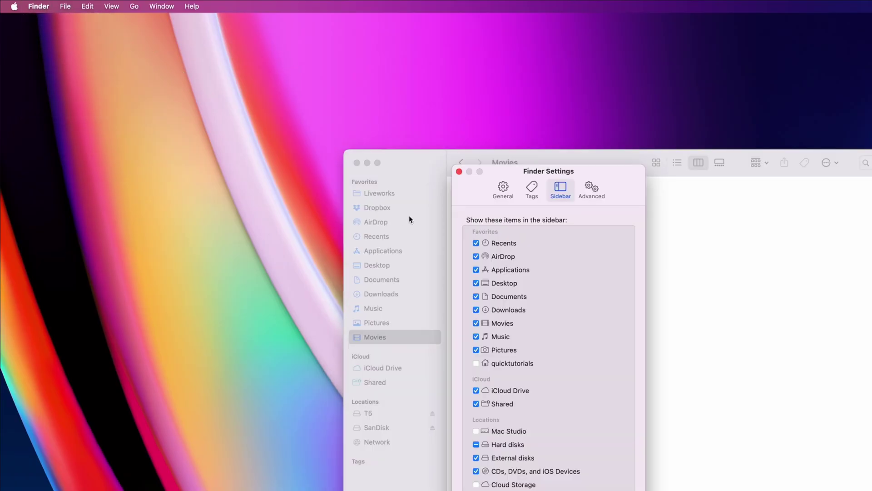
{"action": "left_click_drag", "start_coordinate": [596, 187], "coordinate": [802, 208]}
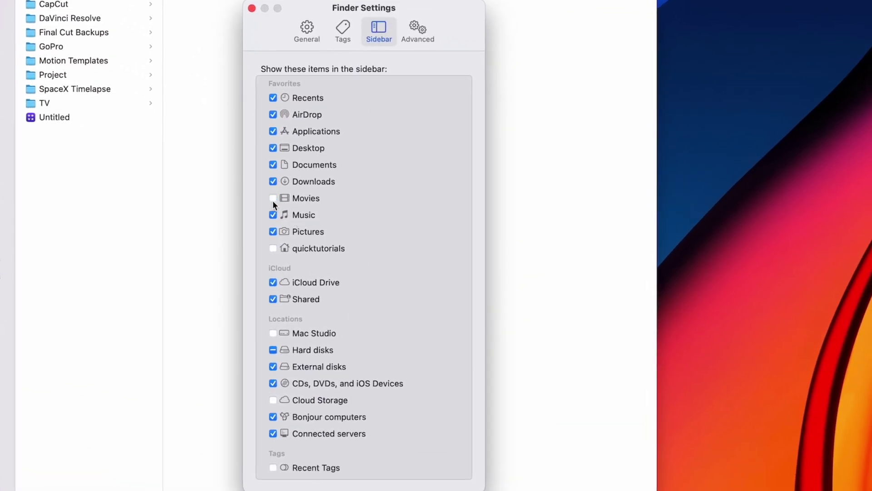
{"action": "left_click", "coordinate": [273, 232]}
{"action": "left_click", "coordinate": [252, 8]}
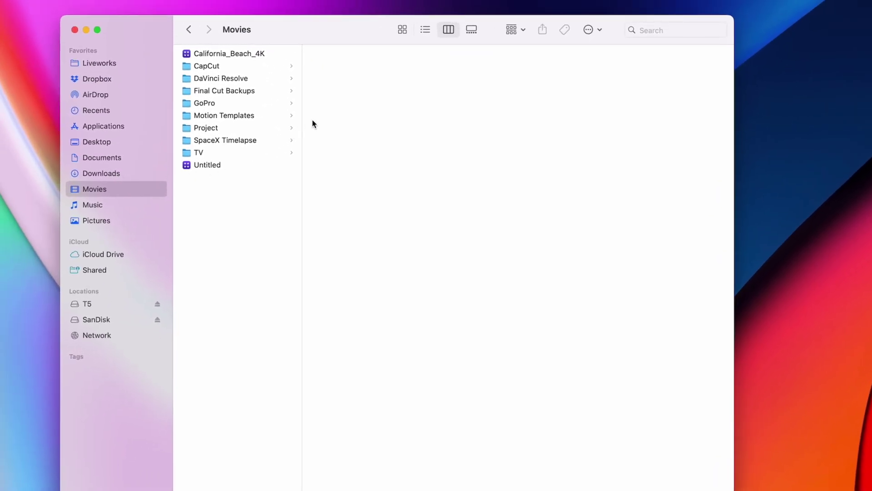
{"action": "left_click", "coordinate": [425, 29]}
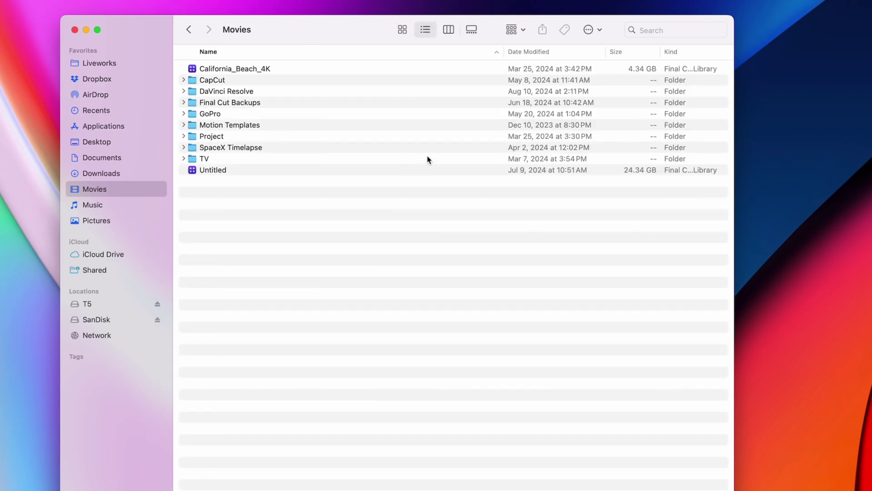
- Turn on Calculate all sizes for Movies and sort it by size, largest first
{"action": "key", "text": "super+j"}
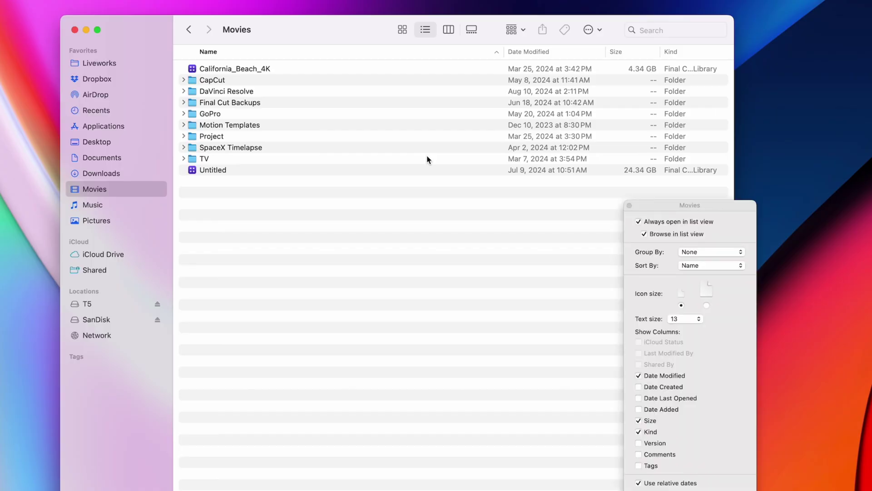
{"action": "left_click_drag", "start_coordinate": [667, 203], "coordinate": [445, 119]}
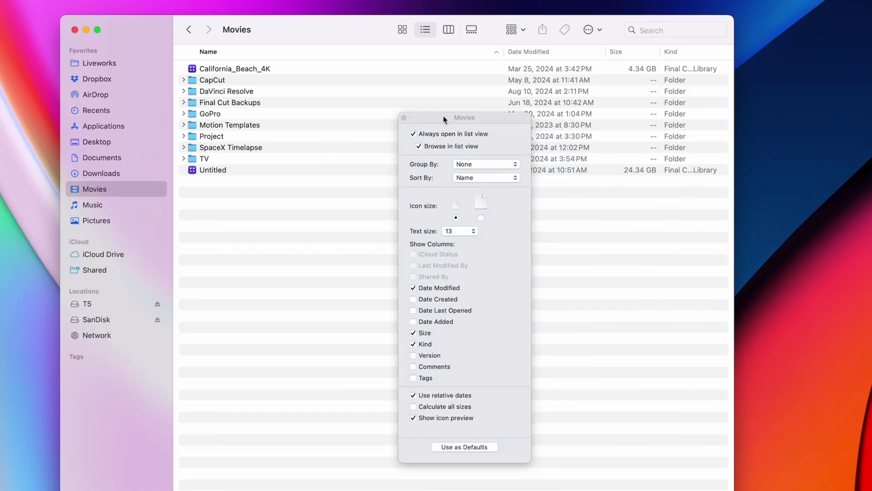
{"action": "left_click", "coordinate": [452, 407]}
{"action": "left_click", "coordinate": [404, 118]}
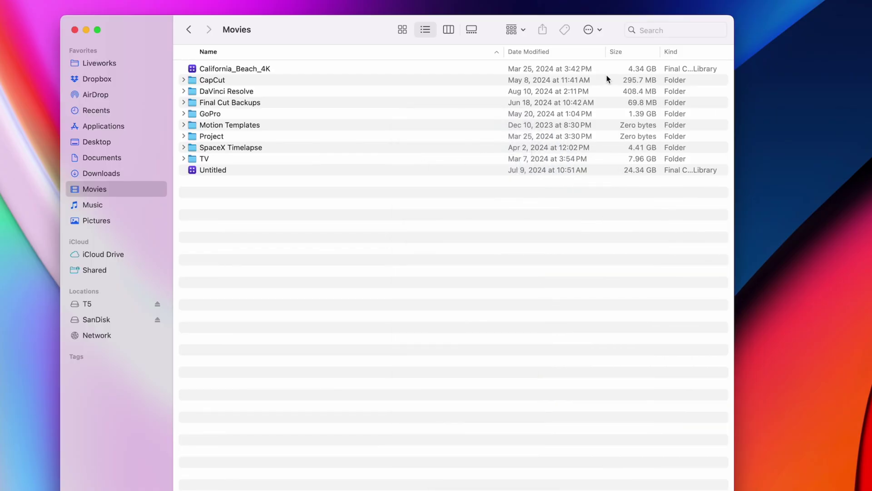
{"action": "left_click", "coordinate": [617, 52]}
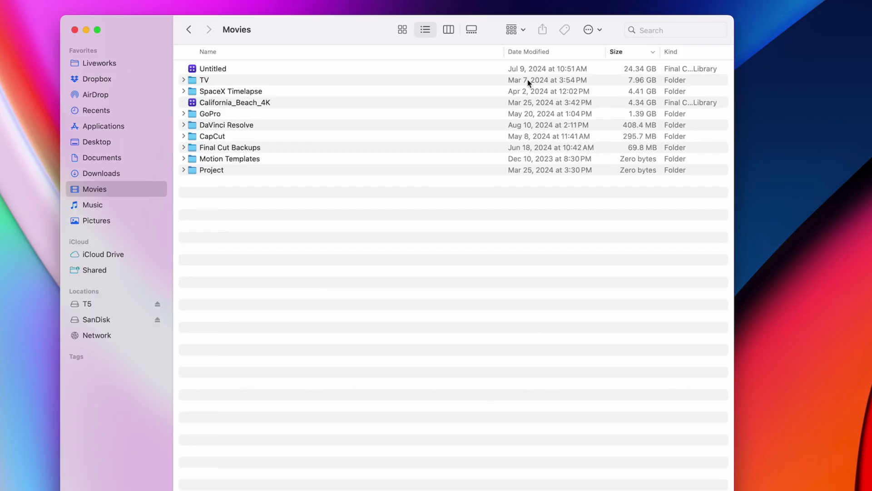
- Drill through TV › Media › Movies › Home Alone 2 to the 5.71 GB movie file
{"action": "left_click", "coordinate": [184, 80]}
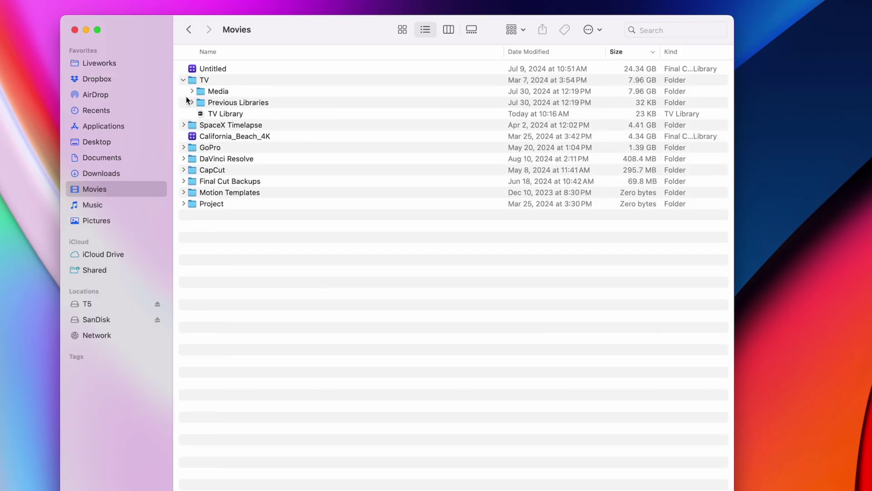
{"action": "left_click", "coordinate": [192, 91]}
{"action": "left_click", "coordinate": [200, 102]}
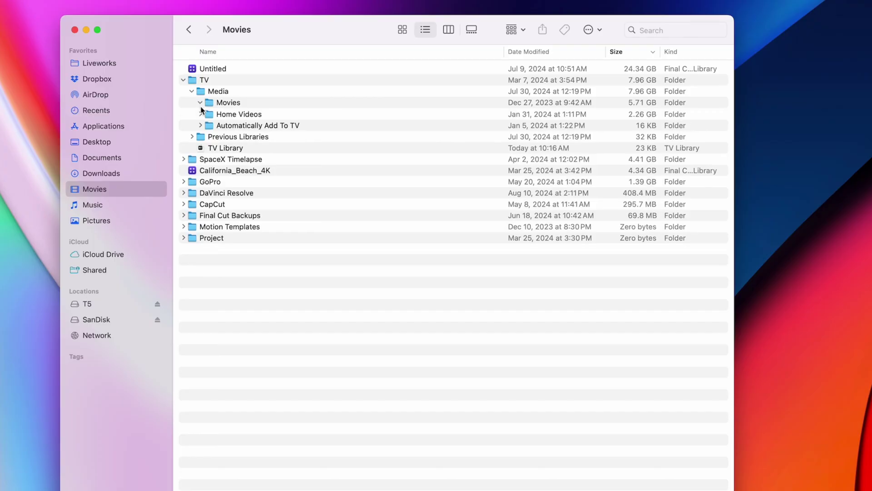
{"action": "left_click", "coordinate": [209, 114]}
{"action": "left_click", "coordinate": [328, 127]}
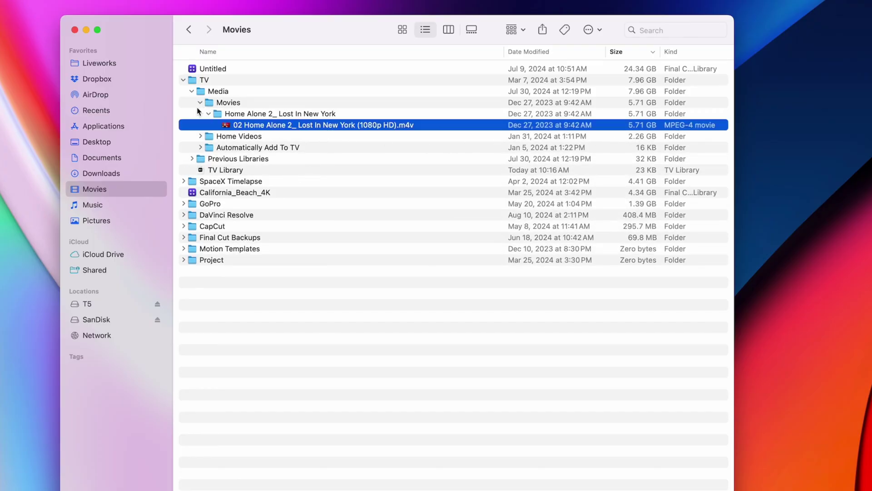
{"action": "left_click", "coordinate": [183, 80]}
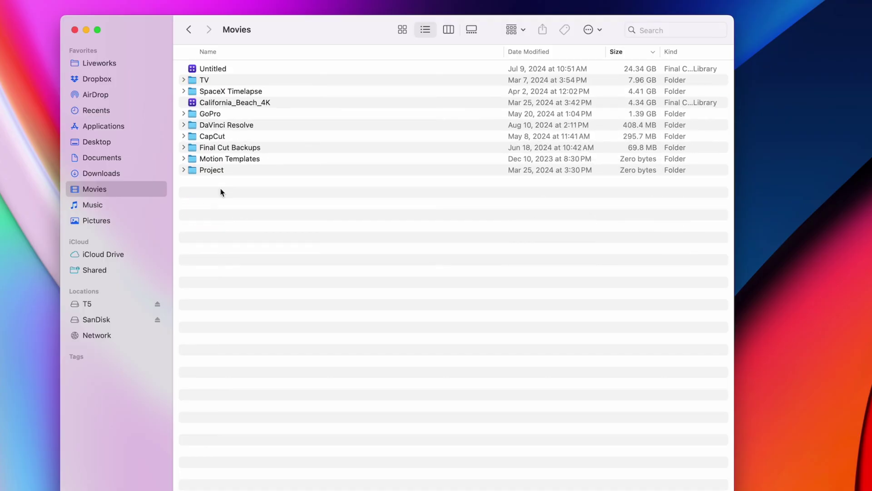
- Calculate all sizes in Pictures and sort it by size, largest first
{"action": "left_click", "coordinate": [165, 207]}
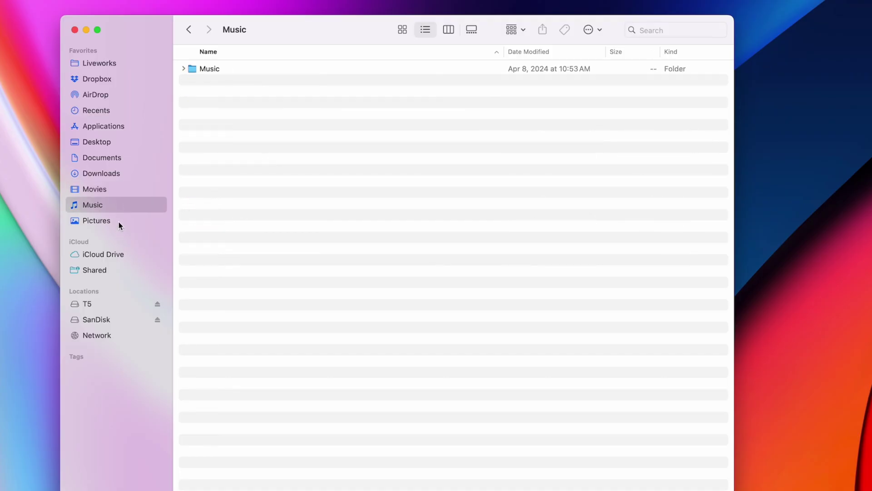
{"action": "left_click", "coordinate": [119, 226]}
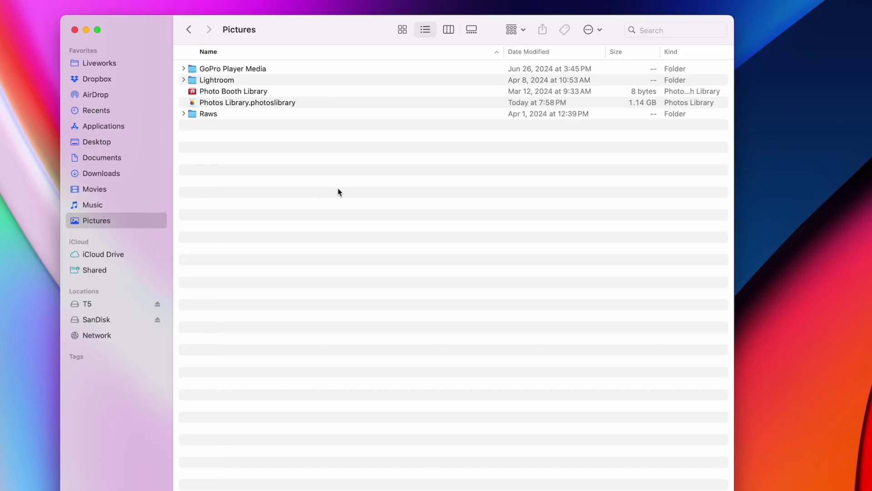
{"action": "key", "text": "super+j"}
{"action": "left_click", "coordinate": [456, 403]}
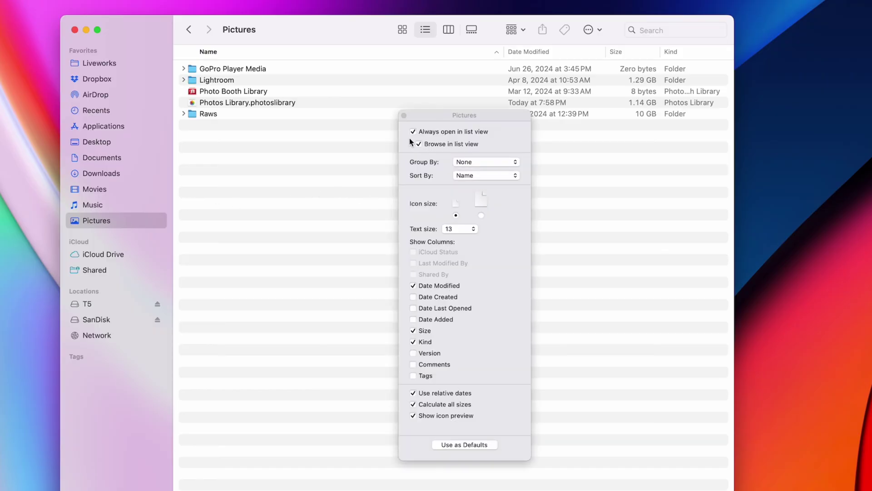
{"action": "left_click", "coordinate": [404, 116]}
{"action": "left_click", "coordinate": [622, 53]}
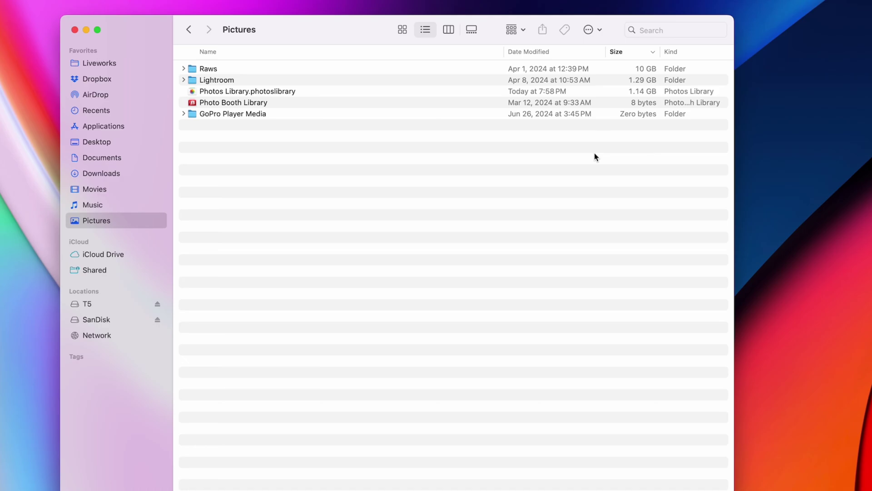
- Calculate all sizes in Documents, showing Adobe at 4.4 MB and Invoice Generator at 19 KB
{"action": "left_click", "coordinate": [128, 160]}
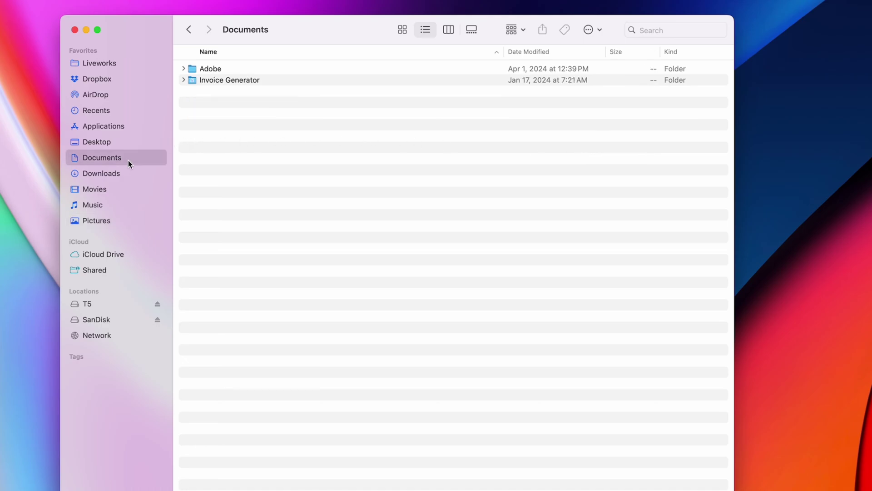
{"action": "left_click", "coordinate": [443, 404]}
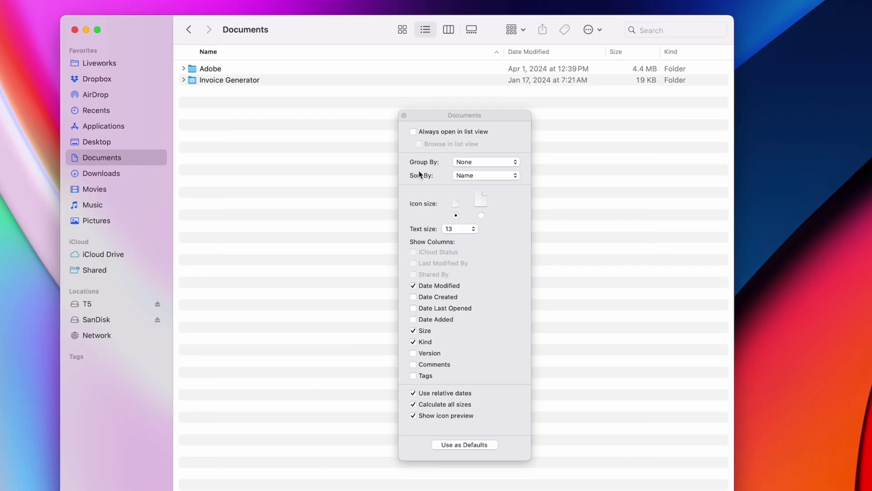
{"action": "left_click", "coordinate": [405, 116]}
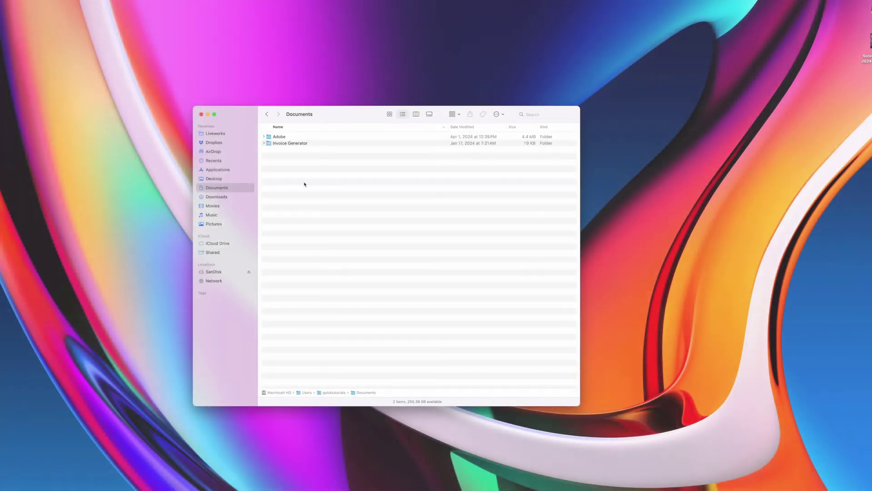
- Search This Mac for "files"
{"action": "key", "text": "super+f"}
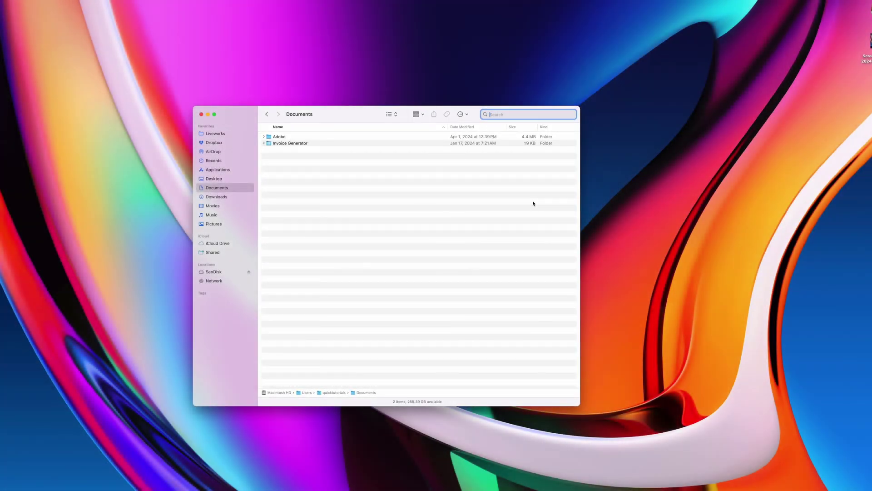
{"action": "type", "text": "files"}
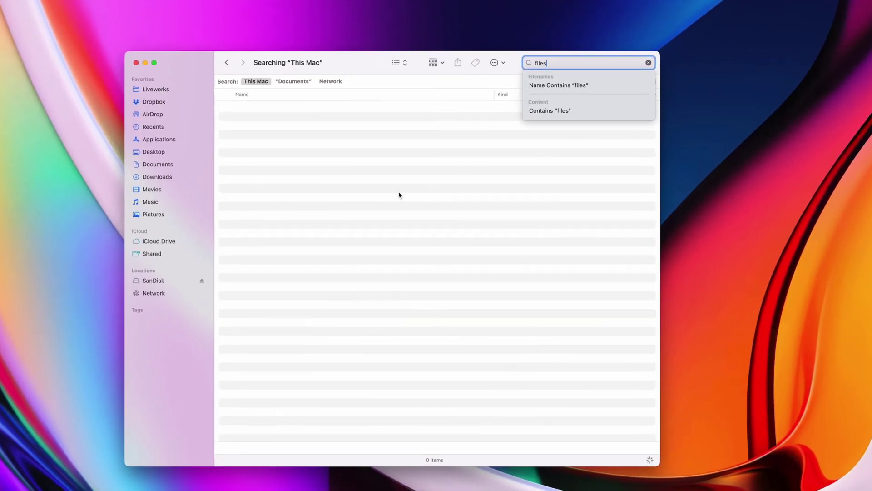
{"action": "key", "text": "Return"}
- Add a criteria row and enable File Size in the Other… attribute list
{"action": "left_click", "coordinate": [652, 82]}
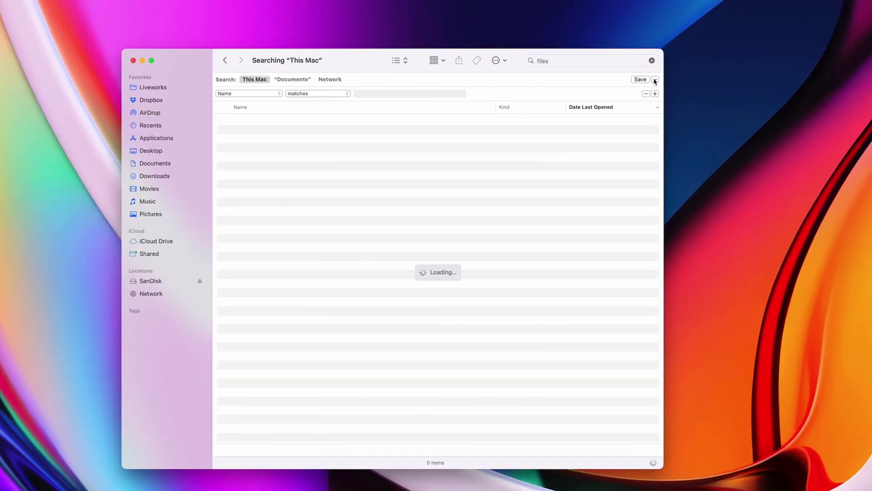
{"action": "left_click", "coordinate": [259, 93]}
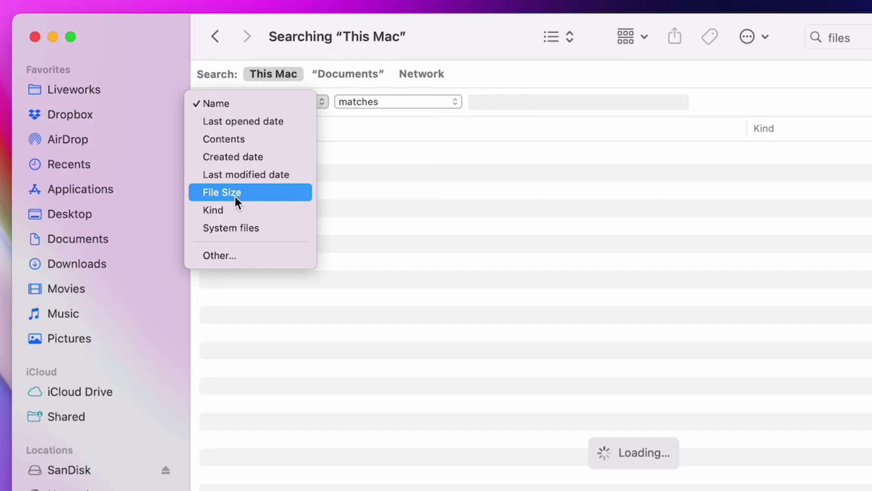
{"action": "left_click", "coordinate": [250, 255]}
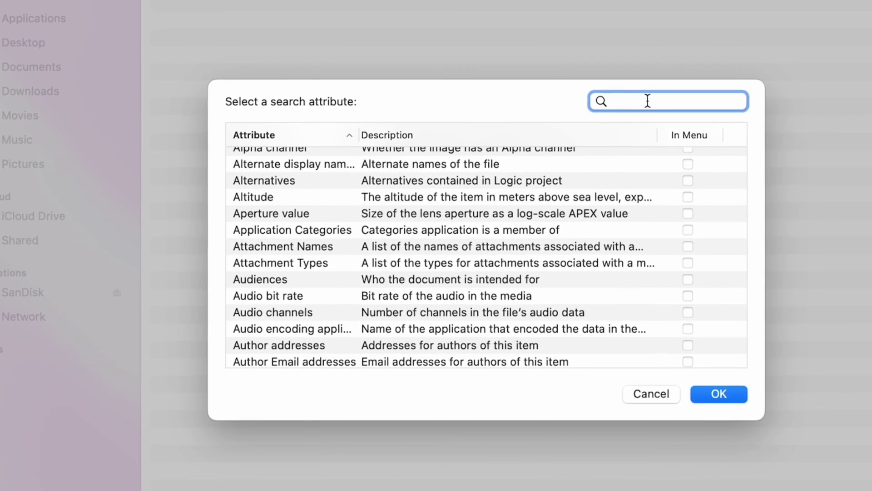
{"action": "type", "text": "file size"}
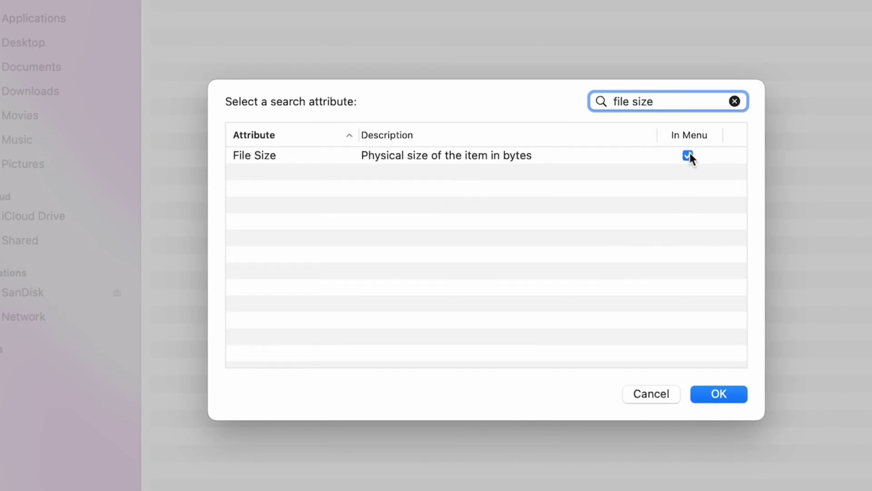
{"action": "left_click", "coordinate": [731, 394]}
- Filter the search to files with File Size greater than 10 GB
{"action": "left_click", "coordinate": [273, 68]}
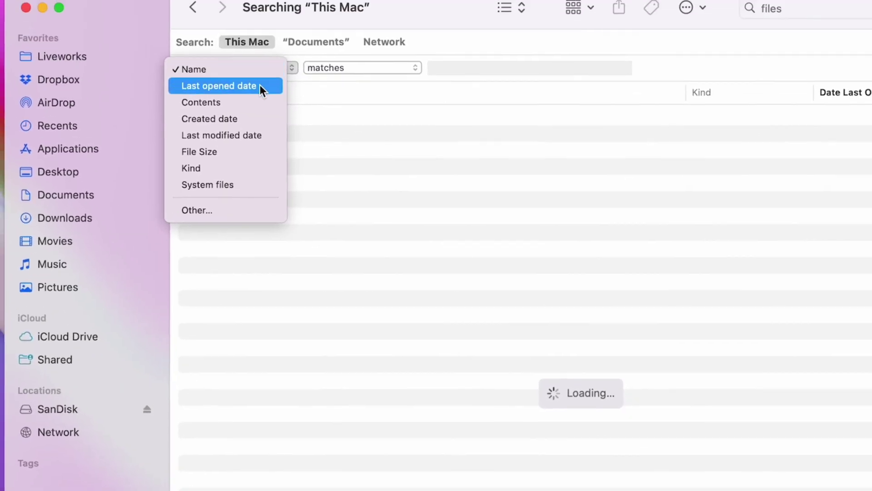
{"action": "left_click", "coordinate": [342, 97]}
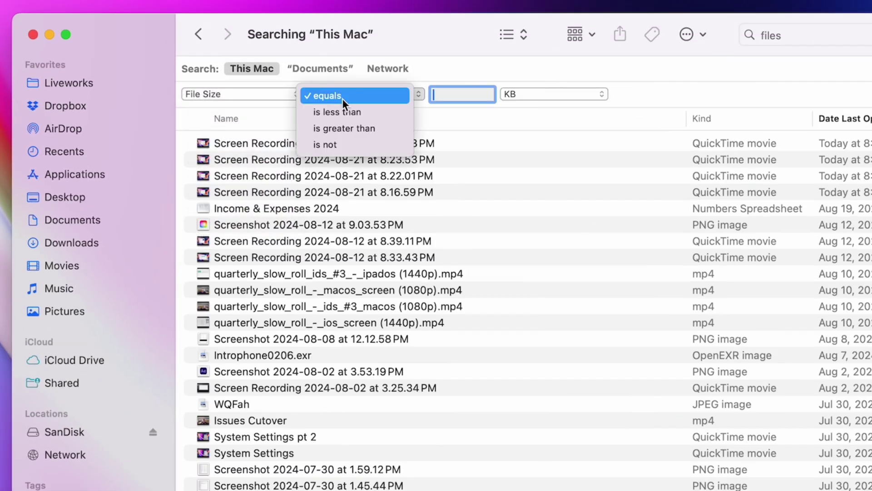
{"action": "left_click", "coordinate": [346, 129]}
{"action": "type", "text": "10"}
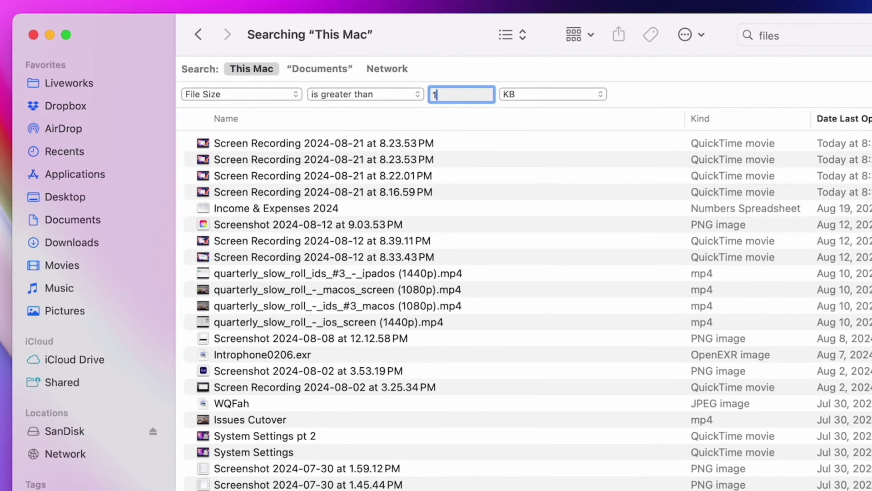
{"action": "left_click", "coordinate": [516, 97]}
{"action": "left_click", "coordinate": [491, 129]}
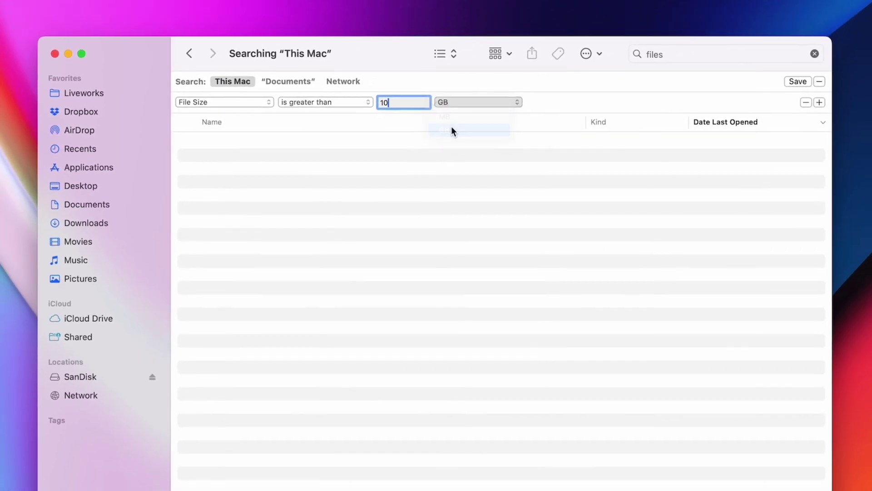
- Clear the leftover 'files' text from the search field
{"action": "left_click", "coordinate": [711, 41]}
{"action": "key", "text": "BackSpace"}
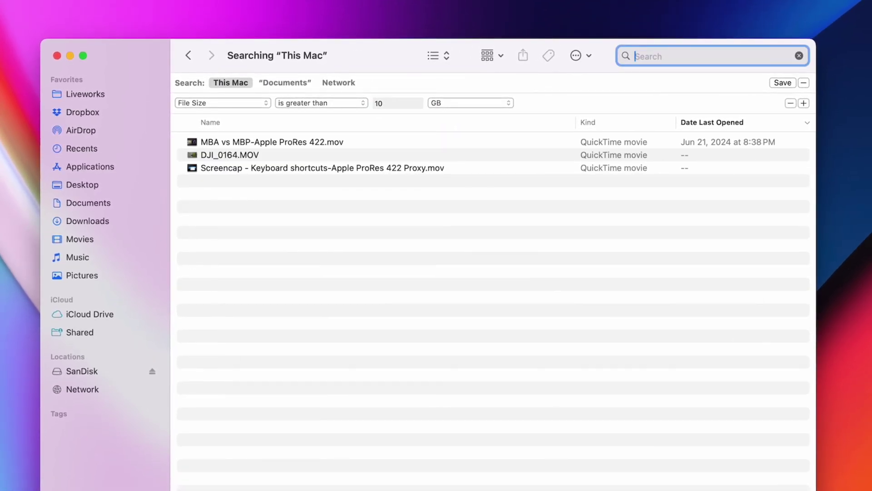
{"action": "left_click", "coordinate": [590, 282]}
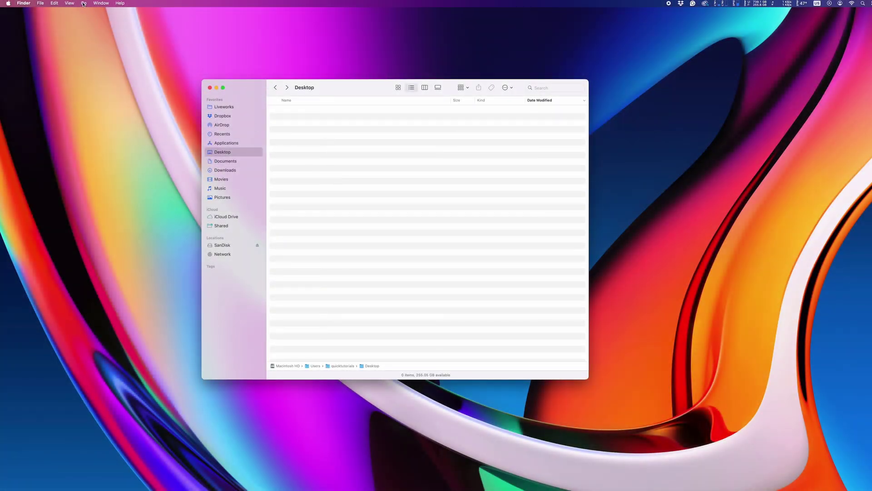
- Go to the home folder and reveal hidden items like Library and .cache
{"action": "left_click", "coordinate": [83, 3]}
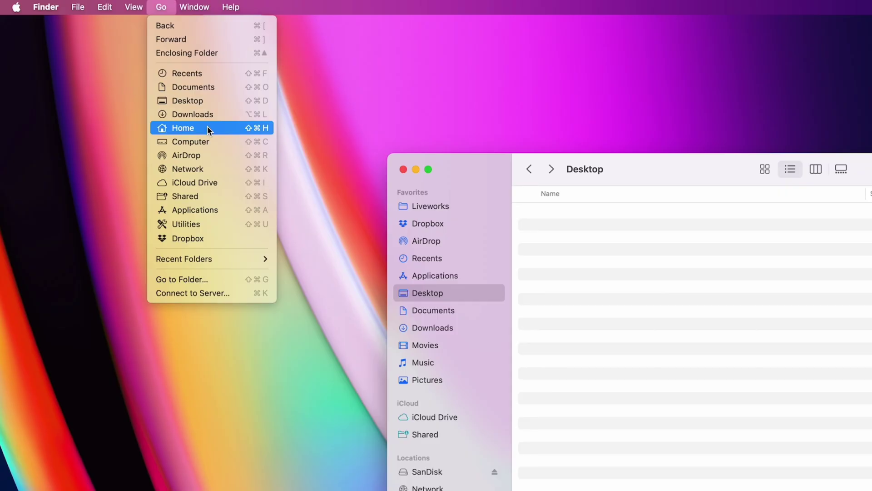
{"action": "left_click", "coordinate": [208, 127]}
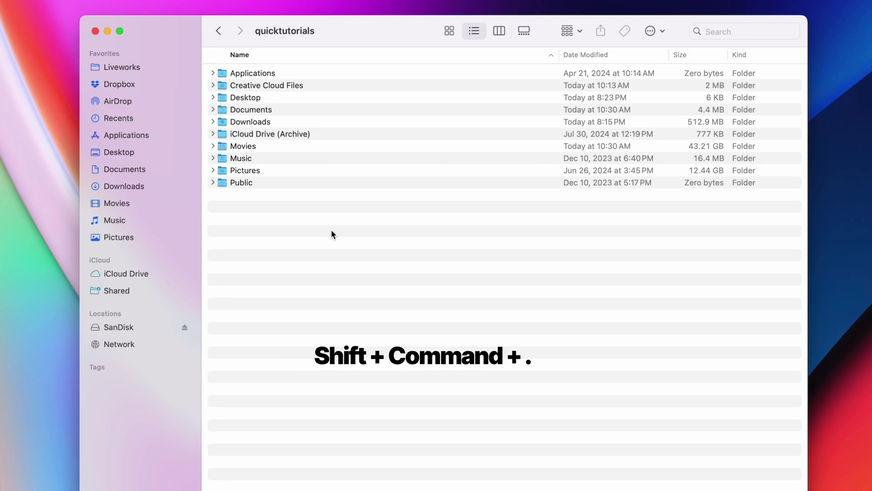
{"action": "key", "text": "super+shift+period"}
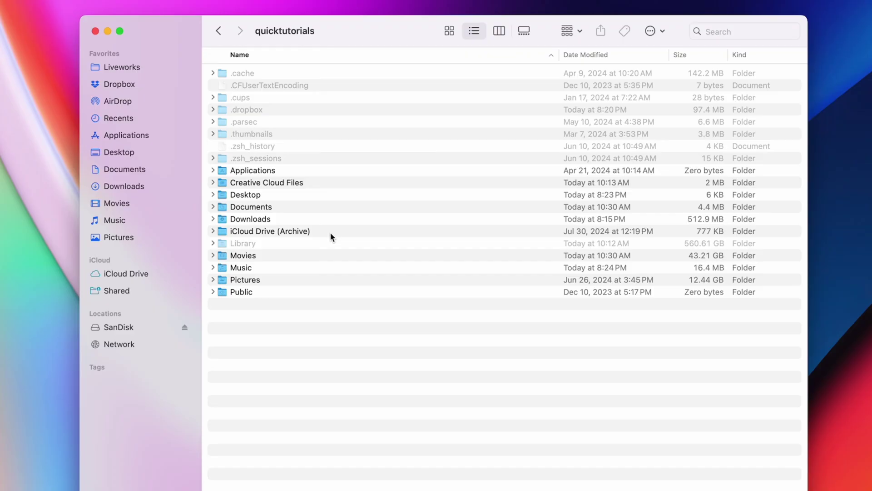
- Sort the home folder by size, largest first, and select the 560.61 GB Library
{"action": "key", "text": "super+j"}
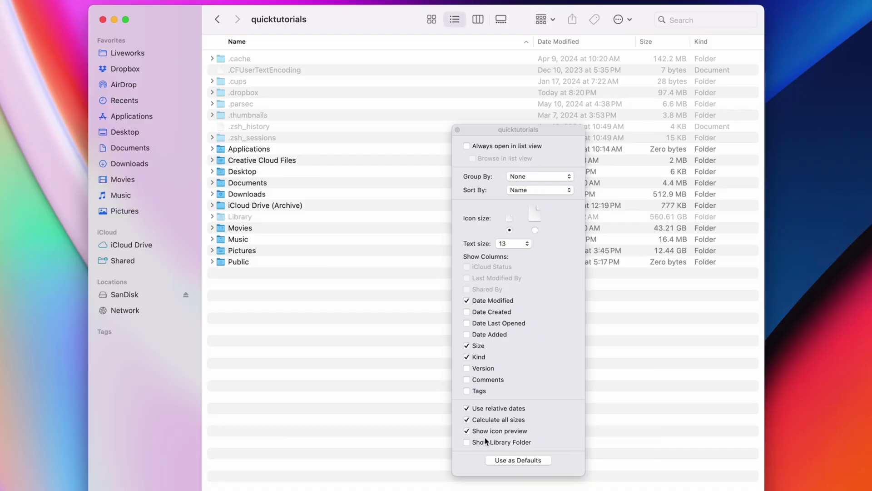
{"action": "left_click", "coordinate": [456, 130]}
{"action": "left_click", "coordinate": [651, 40]}
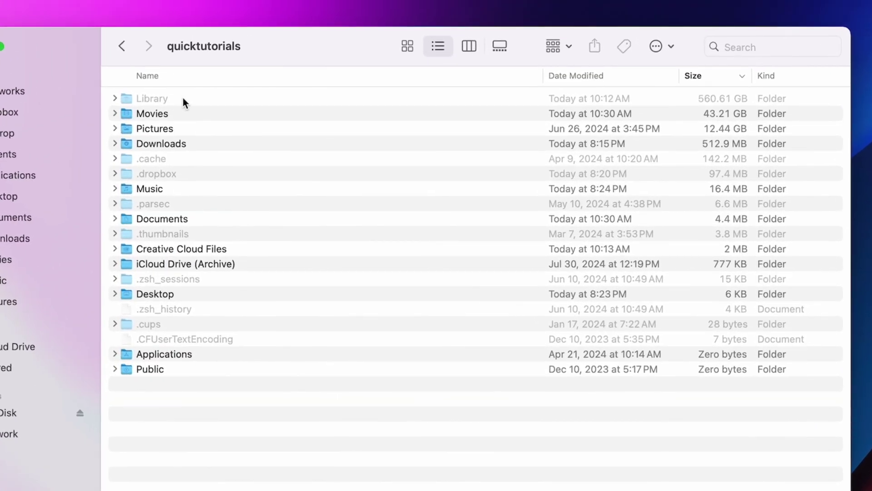
{"action": "left_click", "coordinate": [183, 100]}
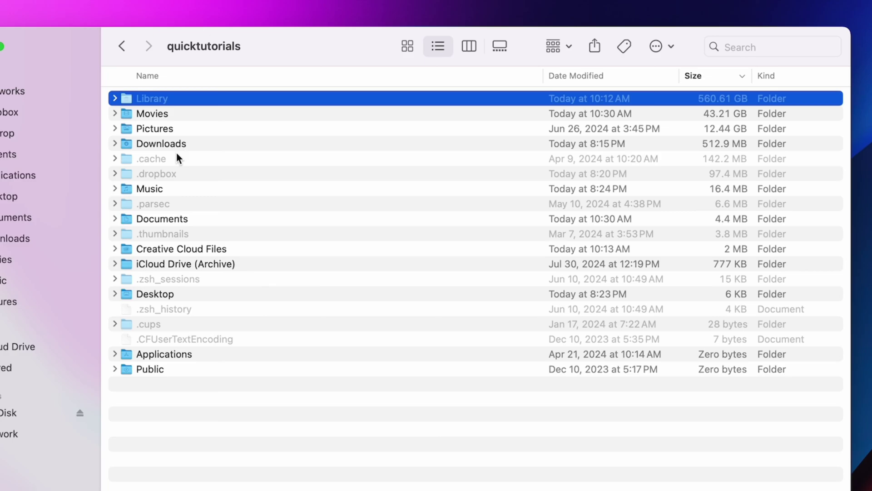
- Expand Library to inspect the sizes of CloudStorage, Dropbox and Application Support
{"action": "left_click", "coordinate": [114, 98]}
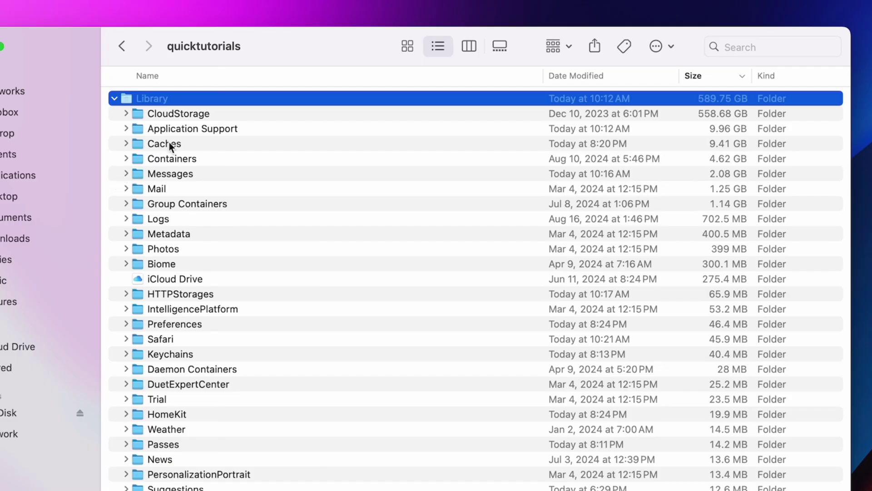
{"action": "left_click", "coordinate": [200, 114]}
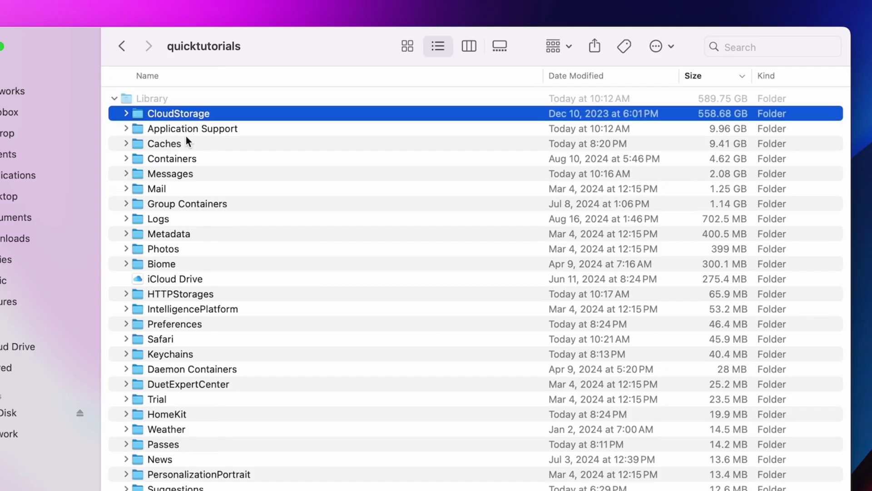
{"action": "left_click", "coordinate": [126, 113]}
{"action": "left_click", "coordinate": [225, 131]}
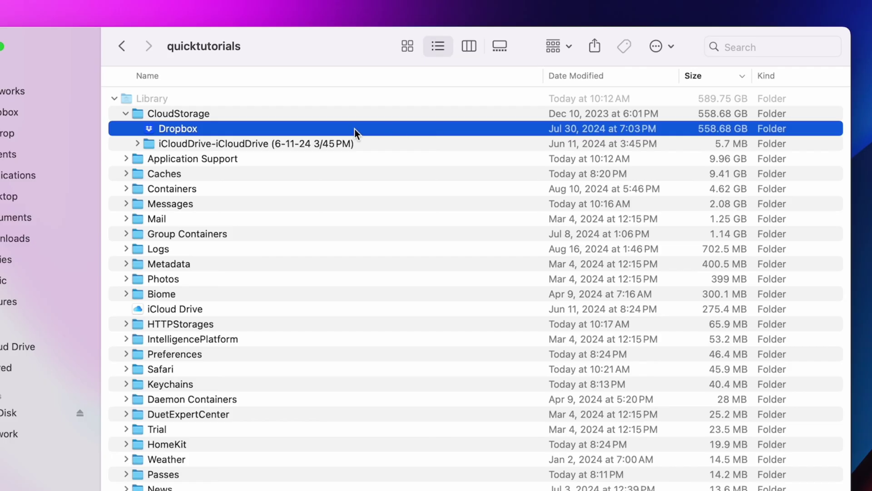
{"action": "left_click", "coordinate": [124, 111]}
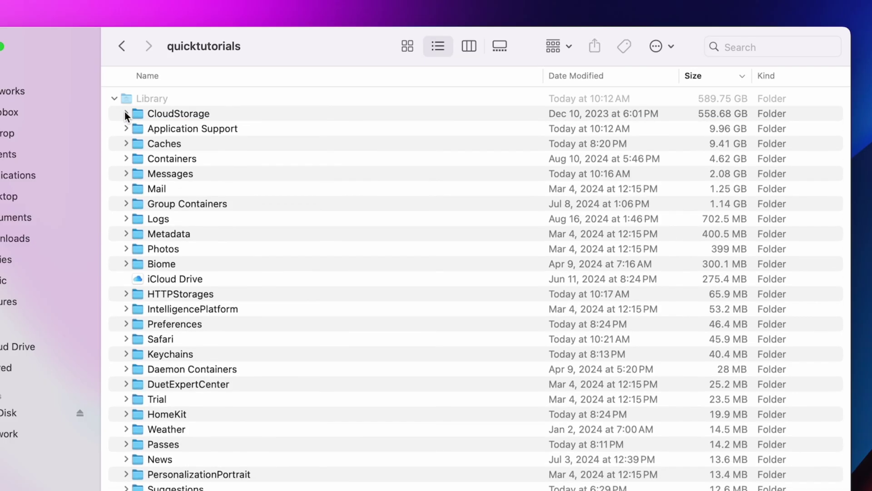
{"action": "left_click", "coordinate": [195, 128]}
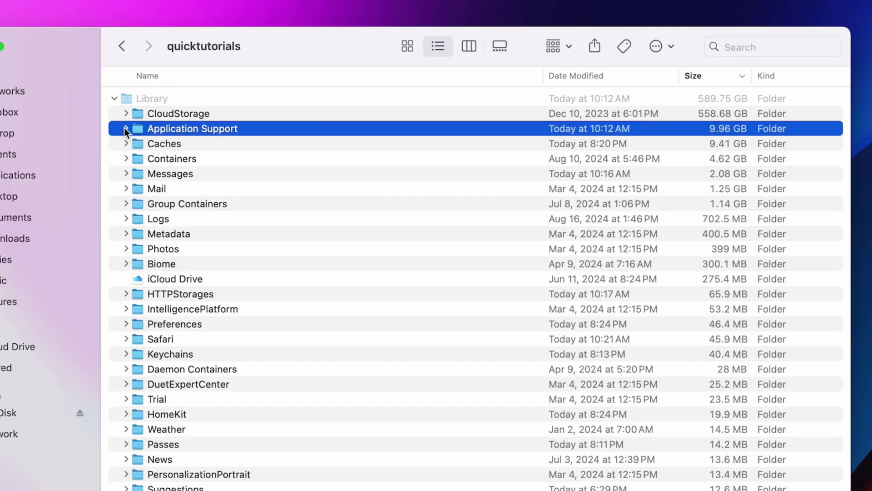
{"action": "left_click", "coordinate": [126, 128]}
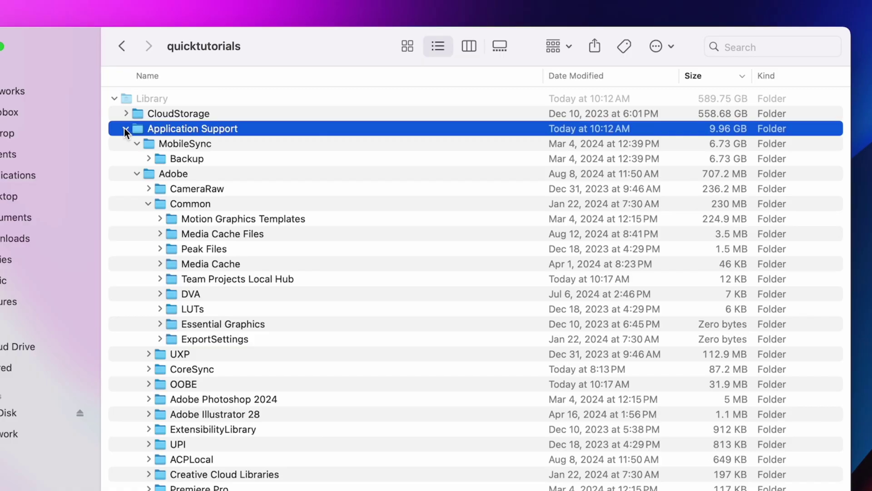
{"action": "left_click", "coordinate": [124, 128]}
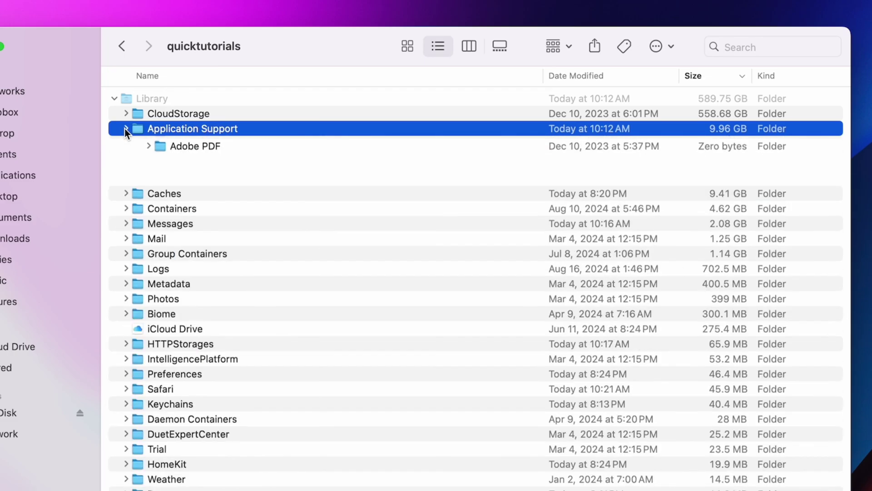
- Inspect the Caches folder and Adobe Camera Raw 2, then collapse Library
{"action": "left_click", "coordinate": [127, 144]}
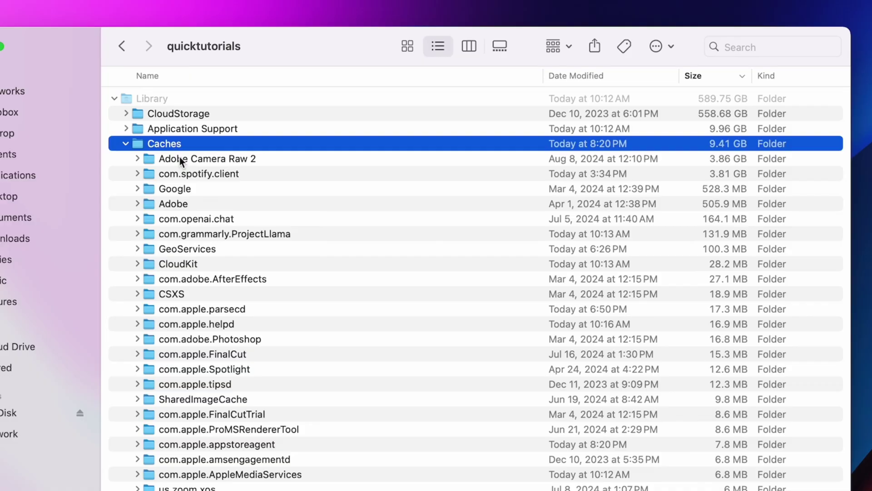
{"action": "left_click", "coordinate": [138, 157]}
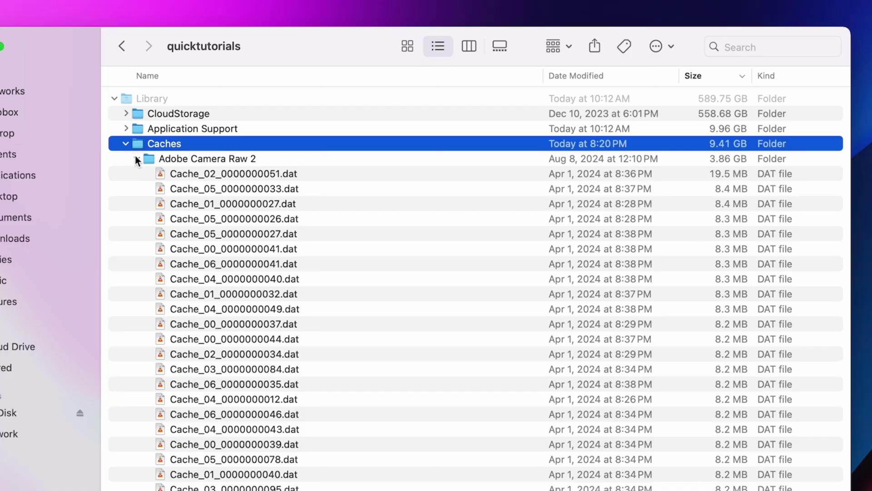
{"action": "left_click", "coordinate": [135, 157]}
{"action": "left_click", "coordinate": [125, 143]}
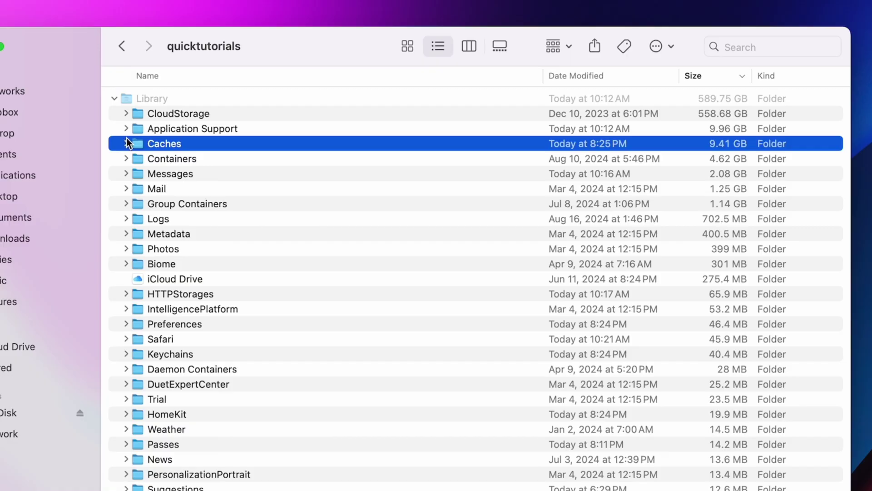
{"action": "left_click", "coordinate": [114, 99]}
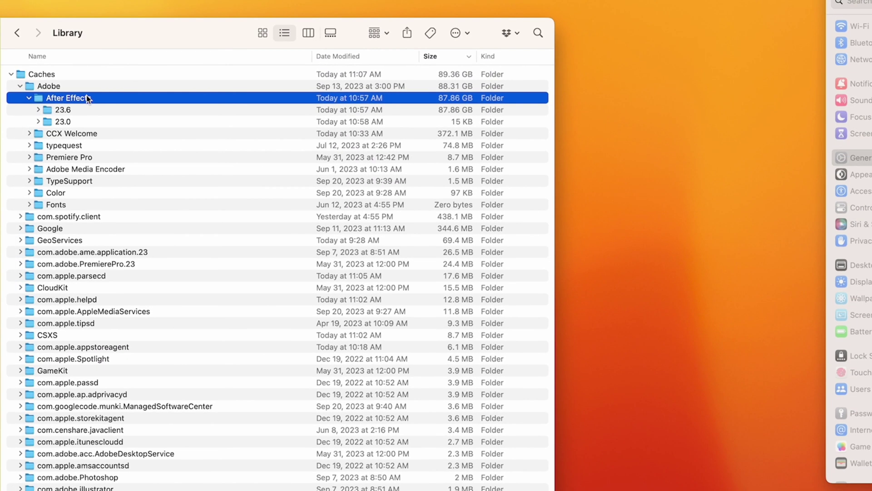
- Move the After Effects cache folder to the Trash
{"action": "right_click", "coordinate": [90, 98]}
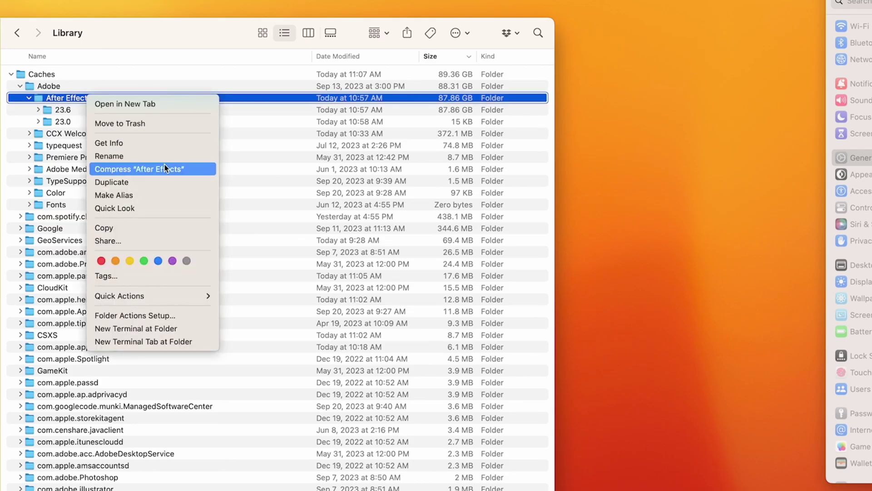
{"action": "left_click", "coordinate": [178, 124]}
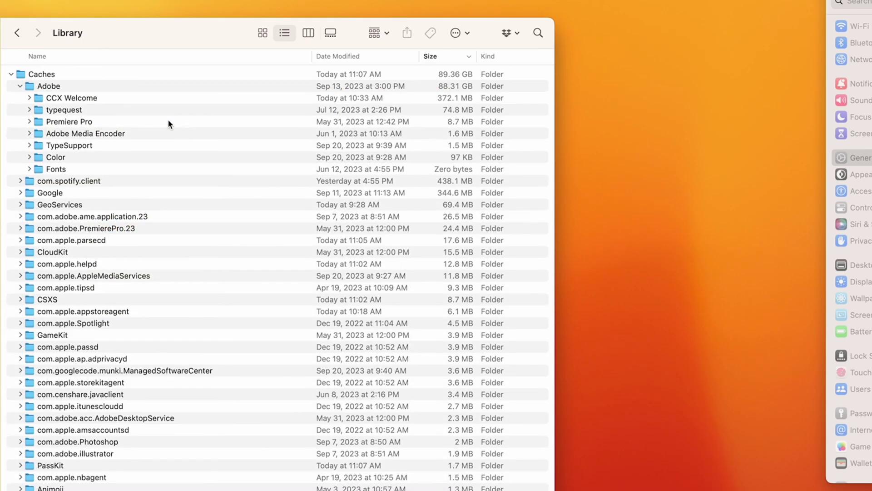
{"action": "scroll", "coordinate": [168, 124], "scroll_direction": "up", "scroll_amount": 3}
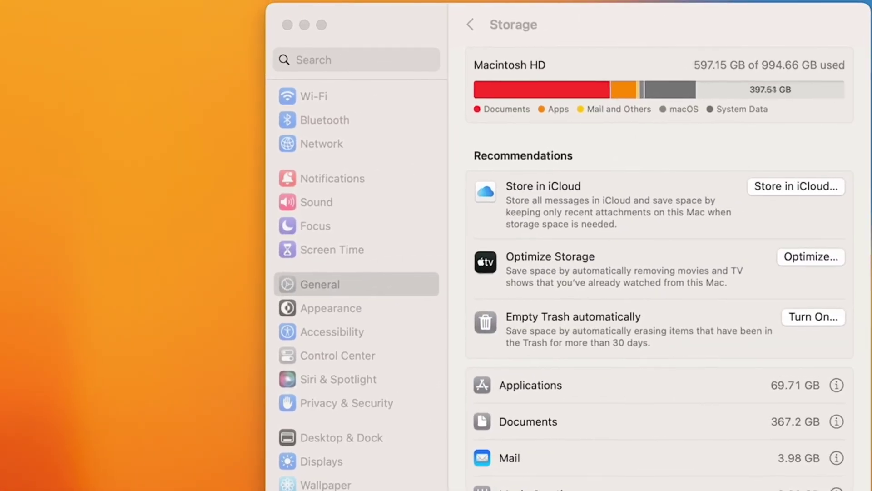